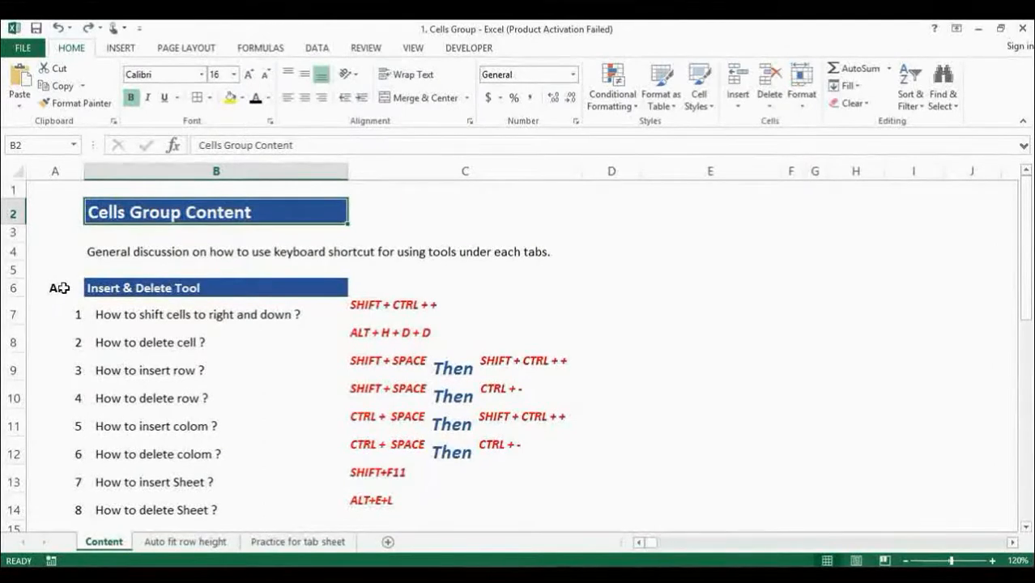
# Review the topics and shortcuts listed under the Insert & Delete Tool and Format headings on the Content sheet
pyautogui.click(188, 290)
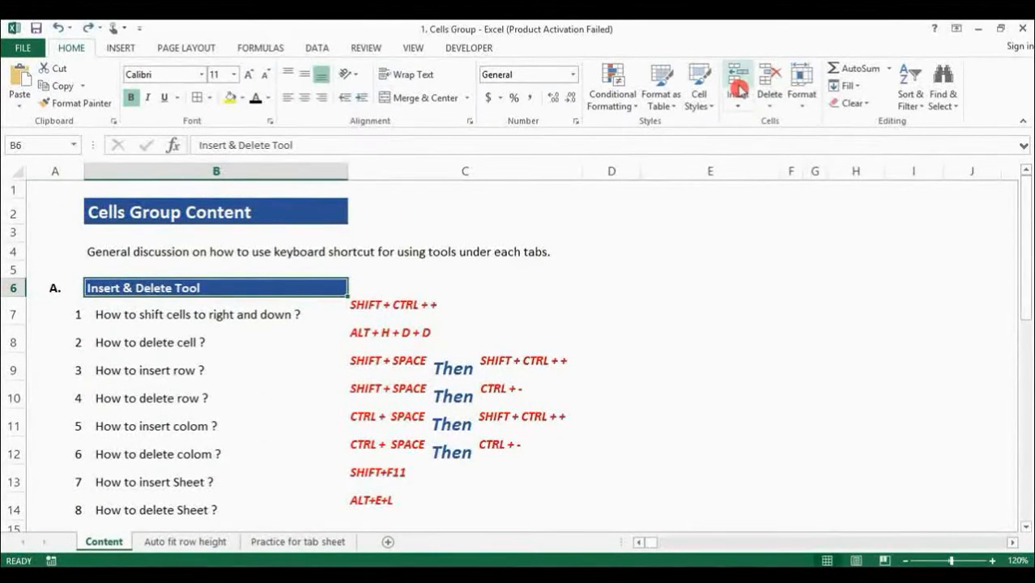
pyautogui.press('Down')
pyautogui.press('Down')
pyautogui.press('Down')
pyautogui.press('Down')
pyautogui.press('Down')
pyautogui.press('Down')
pyautogui.press('Down')
pyautogui.press('Down')
pyautogui.press('Down')
pyautogui.press('Down')
pyautogui.press('Down')
pyautogui.press('Down')
pyautogui.press('Down')
pyautogui.press('Down')
pyautogui.press('Down')
pyautogui.press('Down')
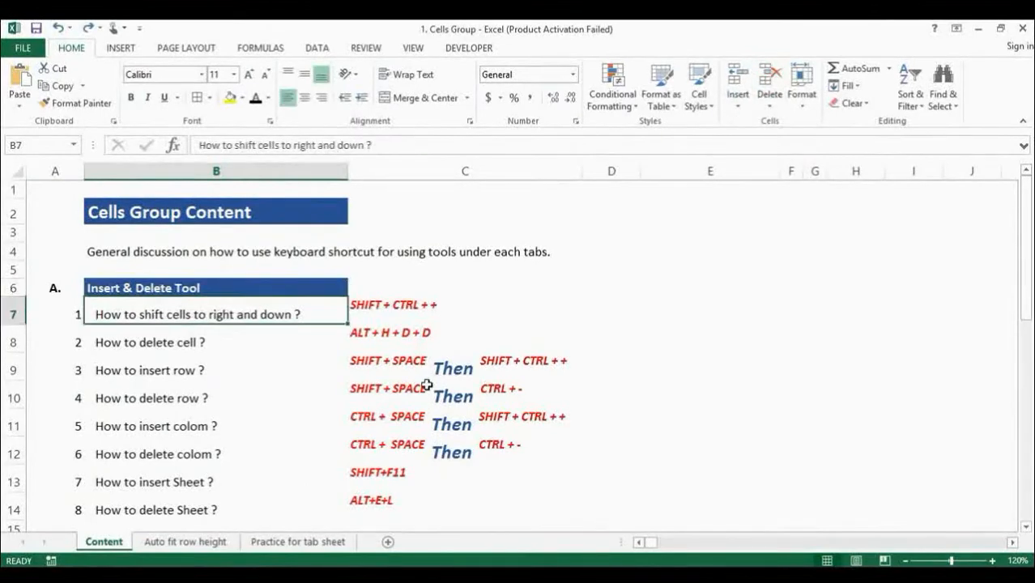
pyautogui.press('Up')
pyautogui.press('Up')
pyautogui.press('Up')
pyautogui.press('Up')
pyautogui.press('Up')
pyautogui.press('Up')
pyautogui.press('Up')
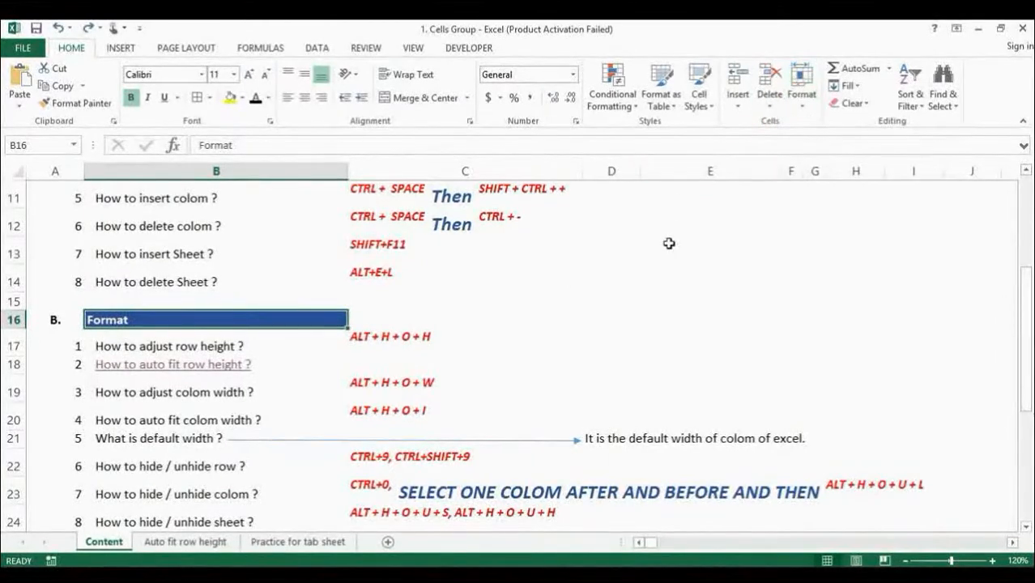
pyautogui.press('Up')
pyautogui.press('Up')
pyautogui.press('Up')
pyautogui.press('Up')
pyautogui.press('Up')
pyautogui.press('Up')
pyautogui.press('Up')
pyautogui.press('Up')
pyautogui.press('Up')
pyautogui.press('Up')
pyautogui.press('Up')
pyautogui.press('Up')
pyautogui.press('Up')
pyautogui.press('Up')
pyautogui.press('Up')
pyautogui.press('Down')
pyautogui.press('Down')
pyautogui.press('Down')
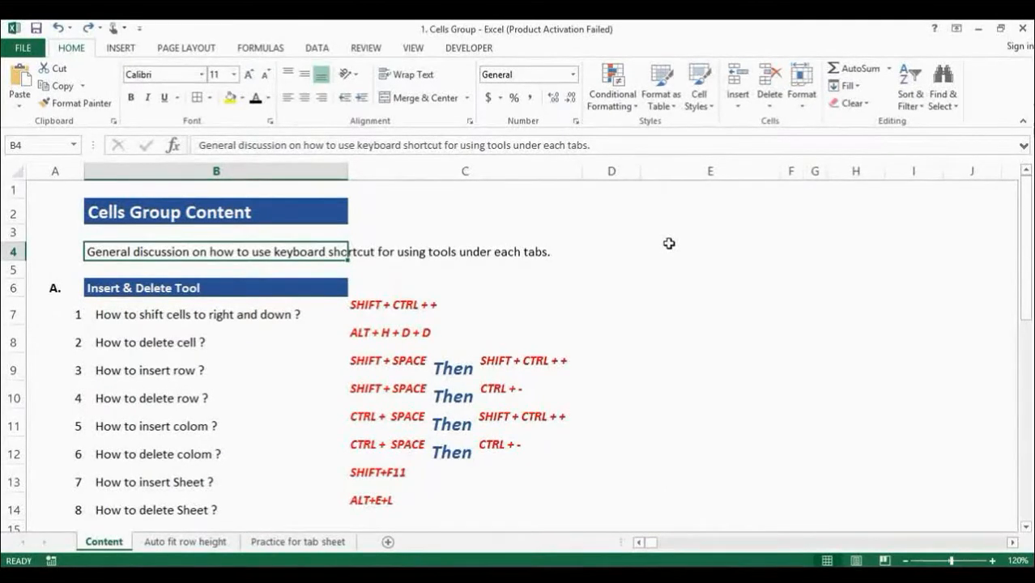
# Examine the shortcut letters shown for the Home commands and for the Insert options of the Cells group
pyautogui.press('alt')
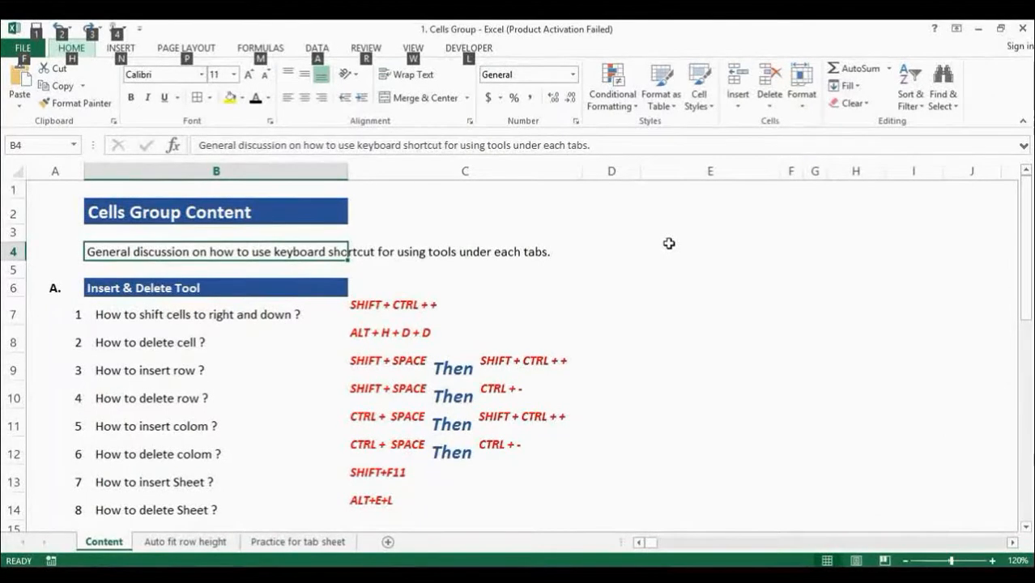
pyautogui.press('h')
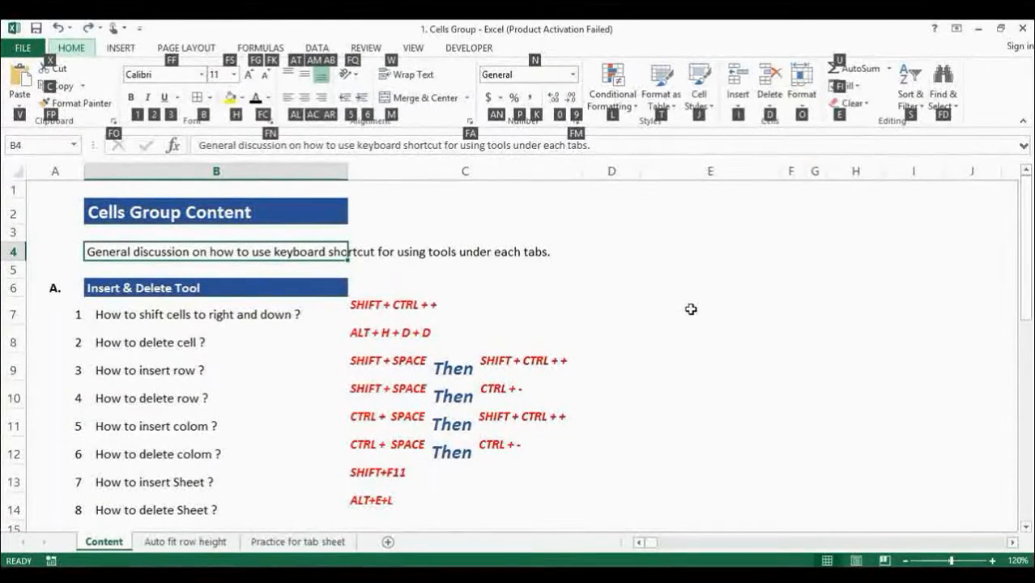
pyautogui.press('i')
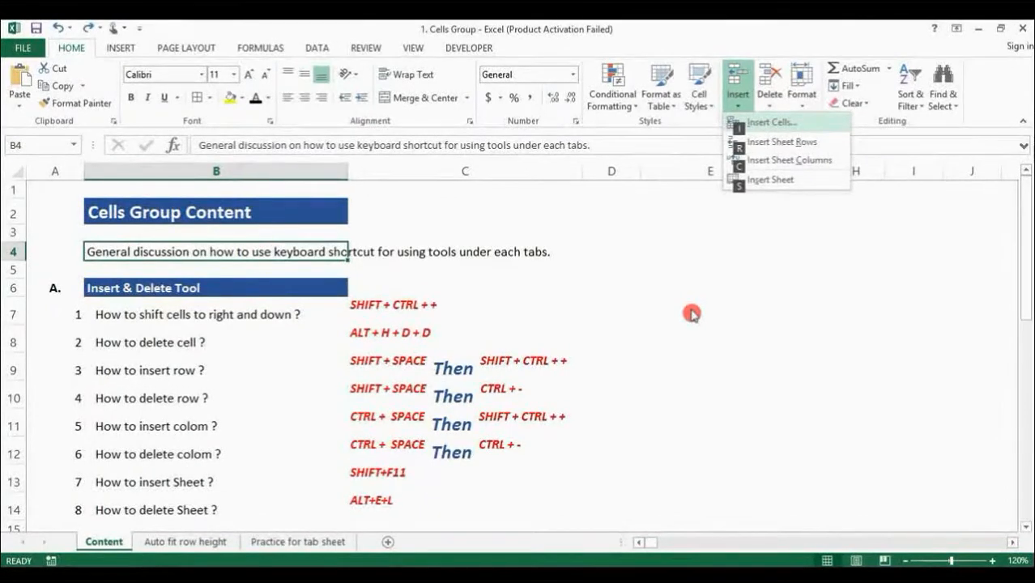
pyautogui.press('Escape')
pyautogui.press('Escape')
pyautogui.press('Escape')
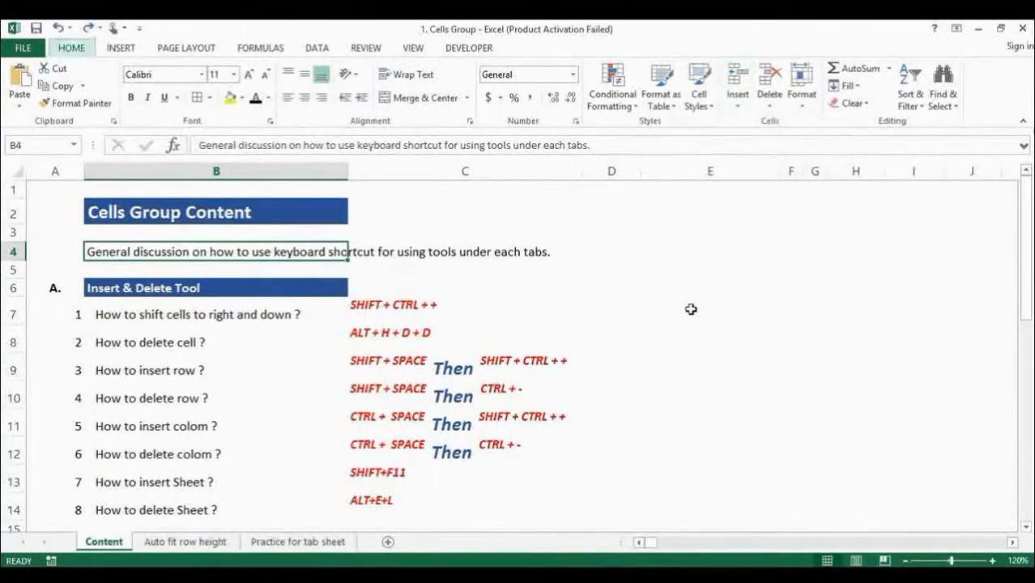
# Highlight the general discussion sentence in cell B4 with a yellow fill
pyautogui.click(231, 98)
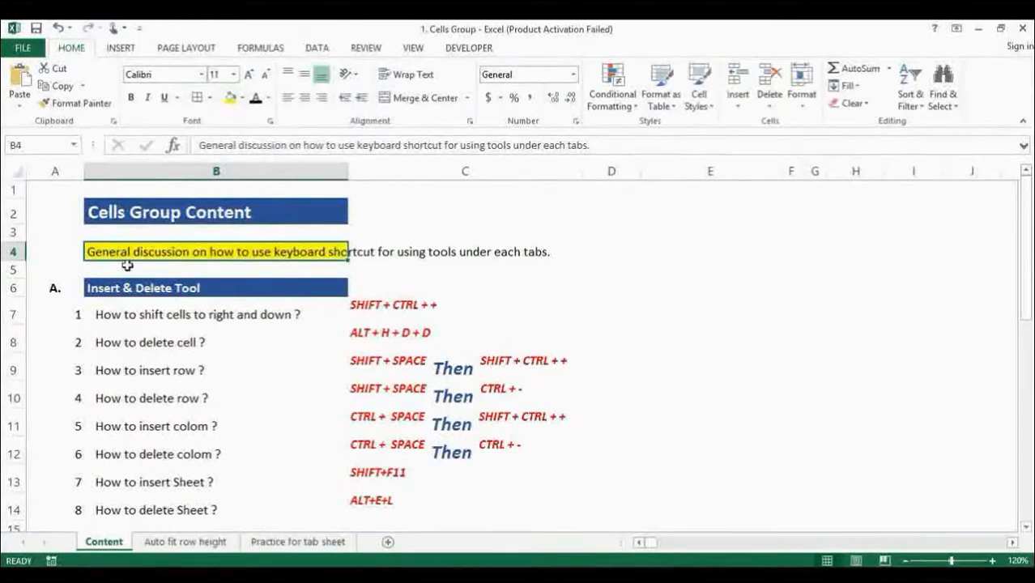
pyautogui.click(163, 315)
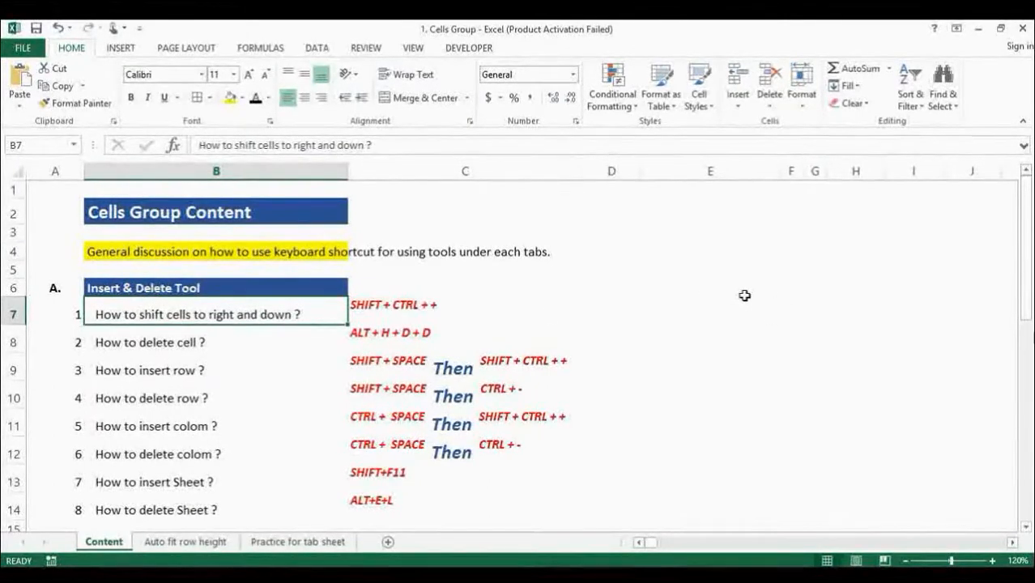
# Enter the sample text "Hello!" in cell I6 and reselect that cell
pyautogui.click(918, 293)
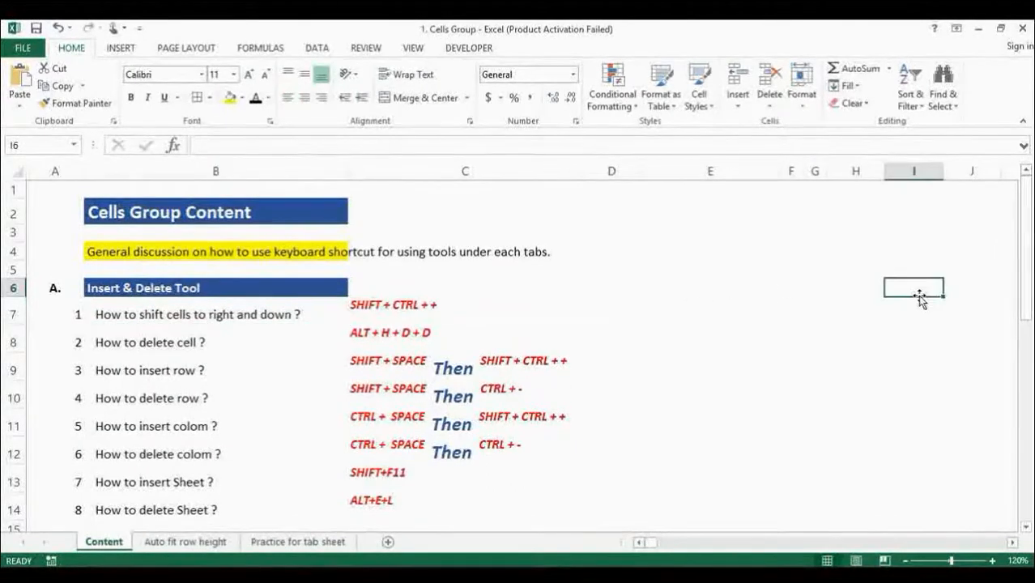
pyautogui.doubleClick(921, 296)
pyautogui.write('Hello!')
pyautogui.press('Return')
pyautogui.click(921, 298)
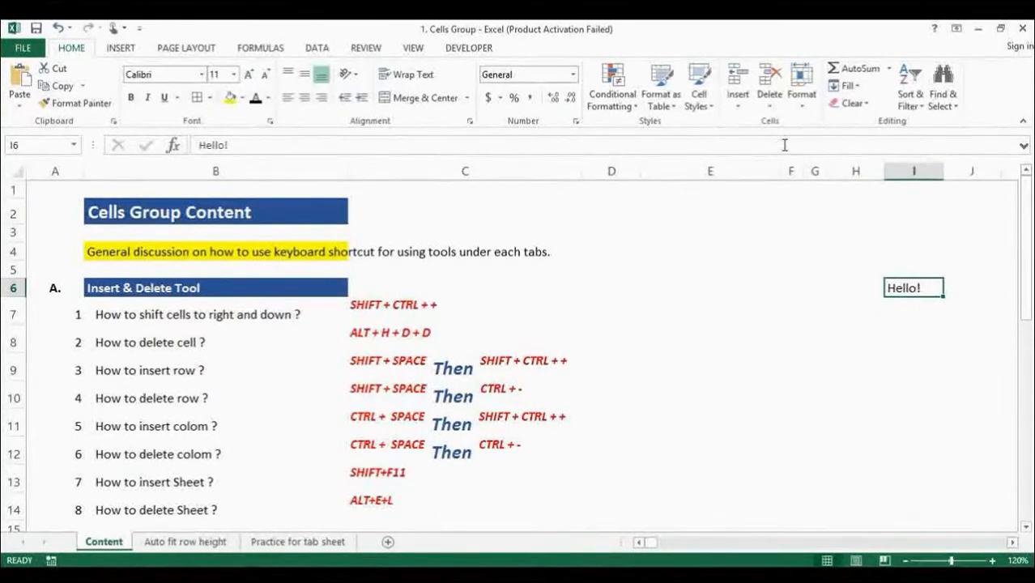
pyautogui.click(743, 108)
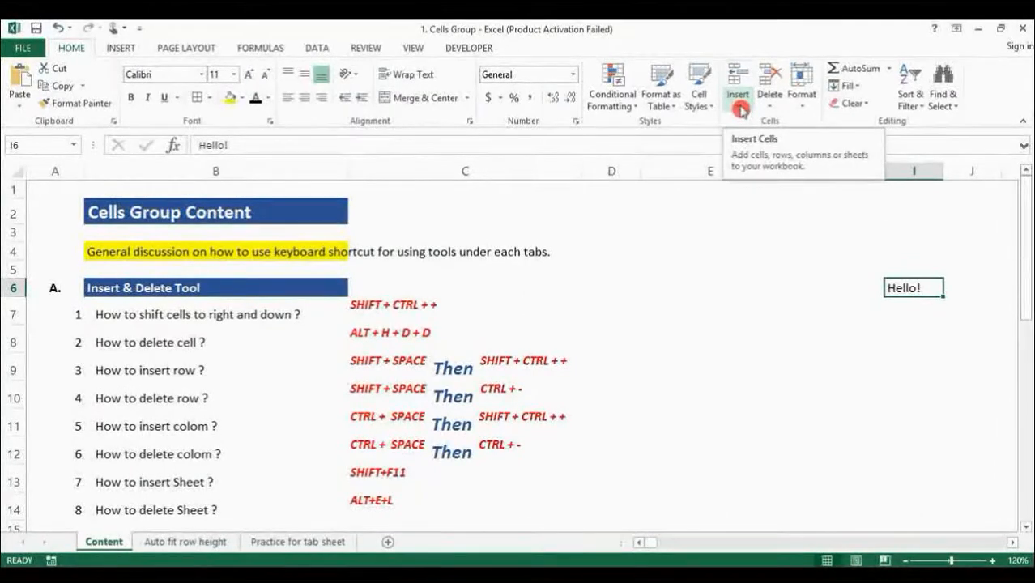
pyautogui.click(740, 109)
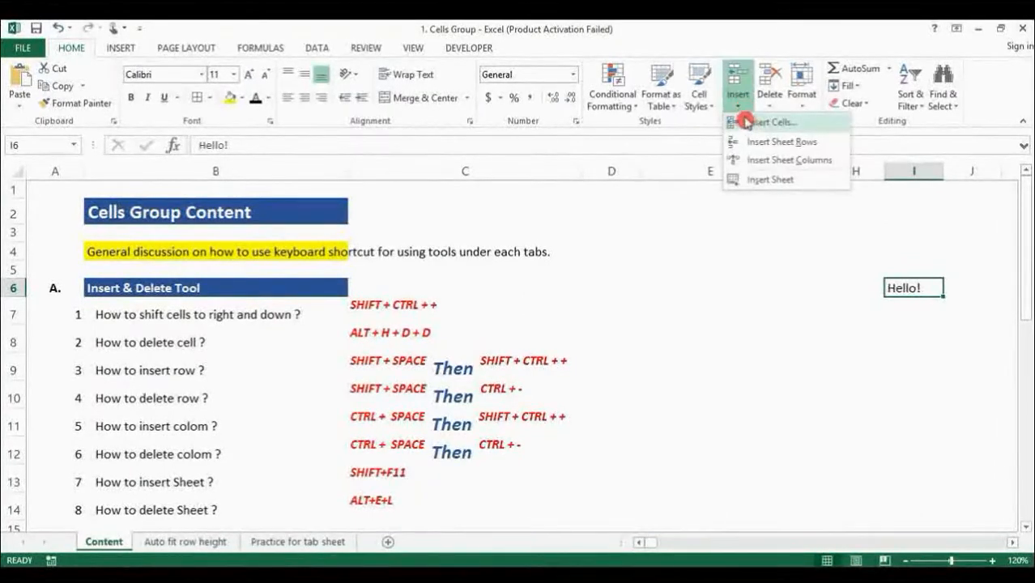
pyautogui.click(752, 126)
pyautogui.click(636, 209)
pyautogui.click(634, 210)
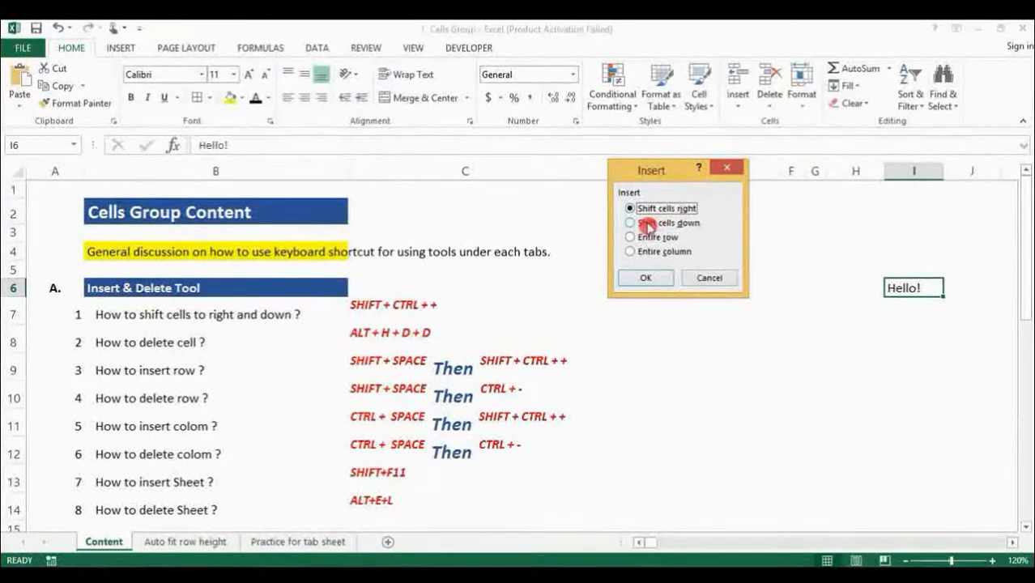
pyautogui.click(701, 277)
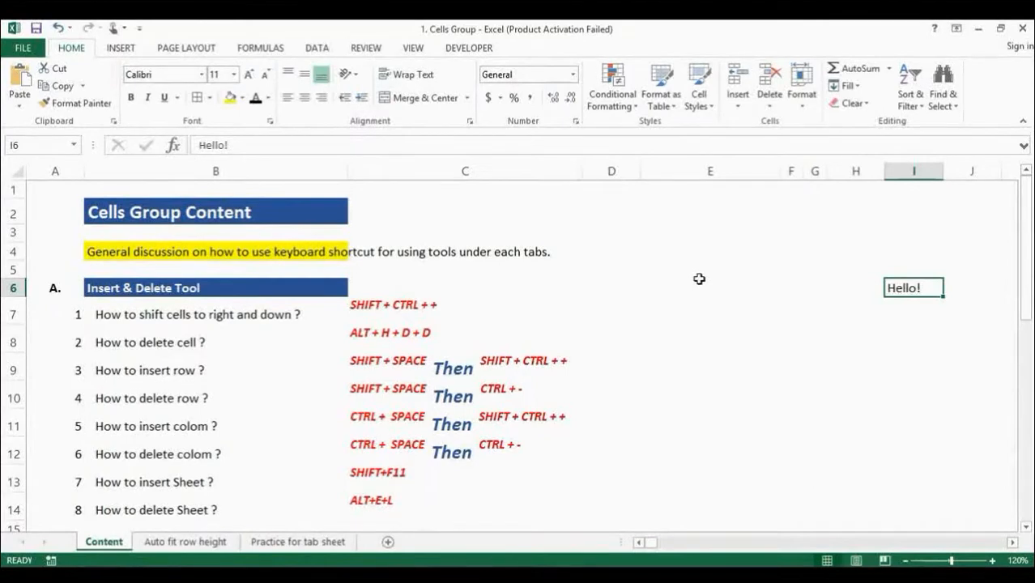
# Insert a blank cell at I6 with the Shift cells right option, moving "Hello!" into J6
pyautogui.hotkey('ctrl', 'shift', '+')
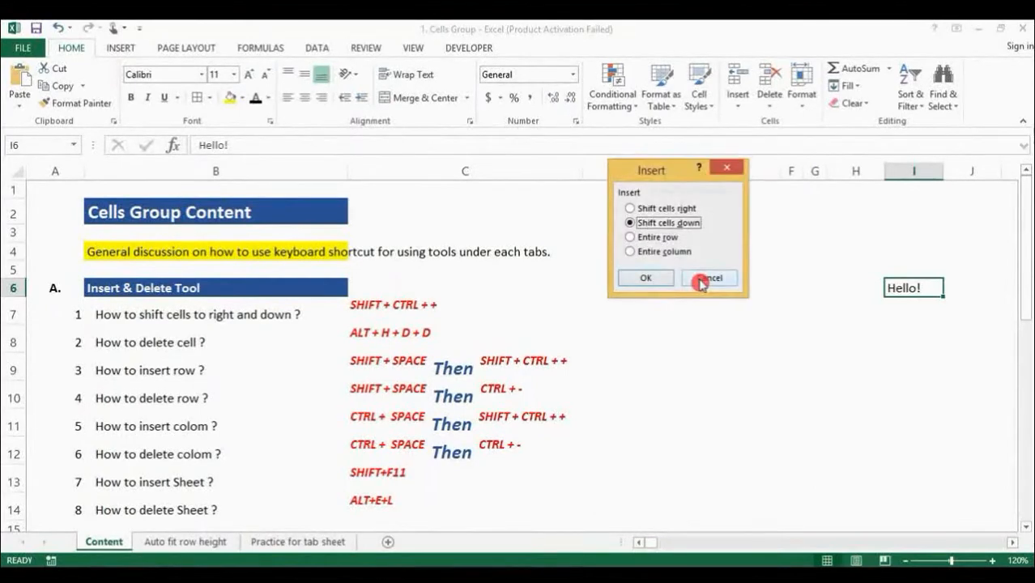
pyautogui.press('Up')
pyautogui.press('Down')
pyautogui.press('Up')
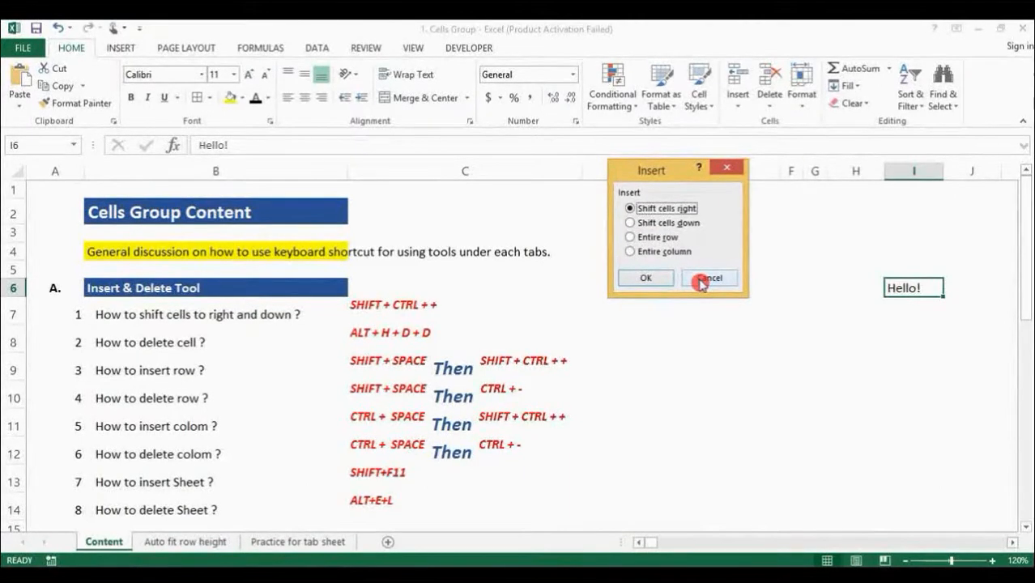
pyautogui.press('Down')
pyautogui.press('Up')
pyautogui.press('Return')
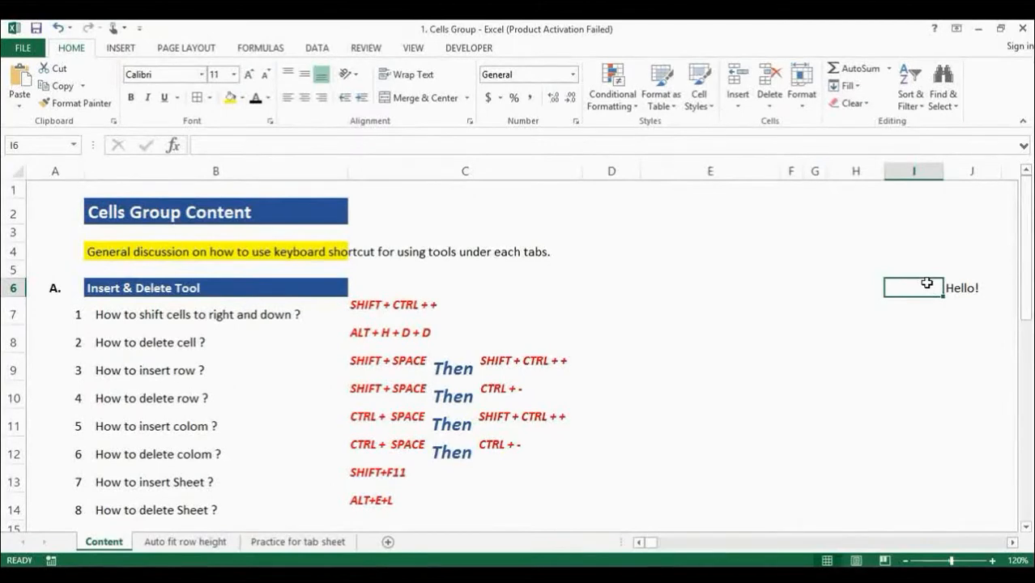
# Insert a blank cell at J6 with the Shift cells down option, moving "Hello!" into J7
pyautogui.click(971, 286)
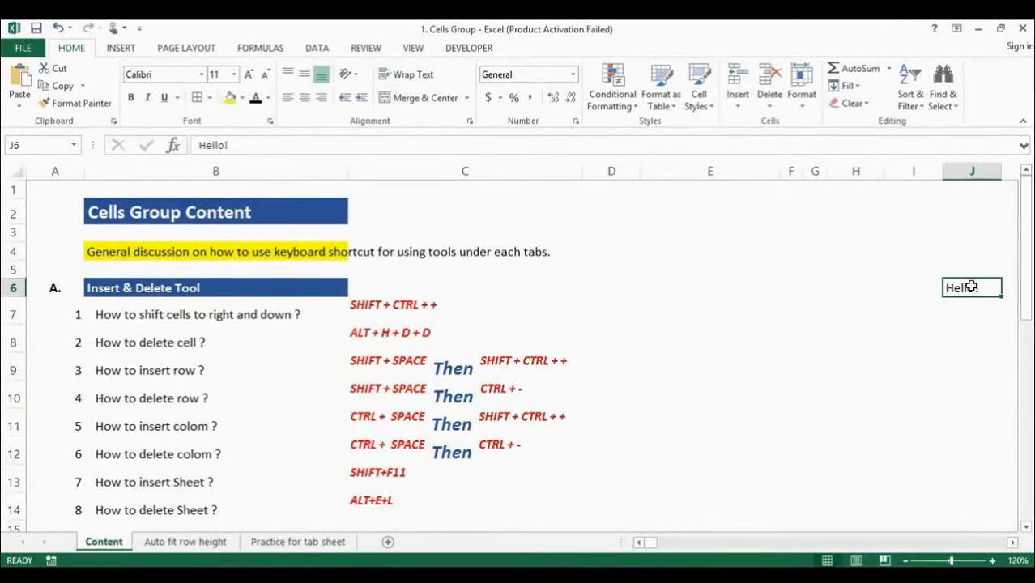
pyautogui.hotkey('ctrl', 'shift', '+')
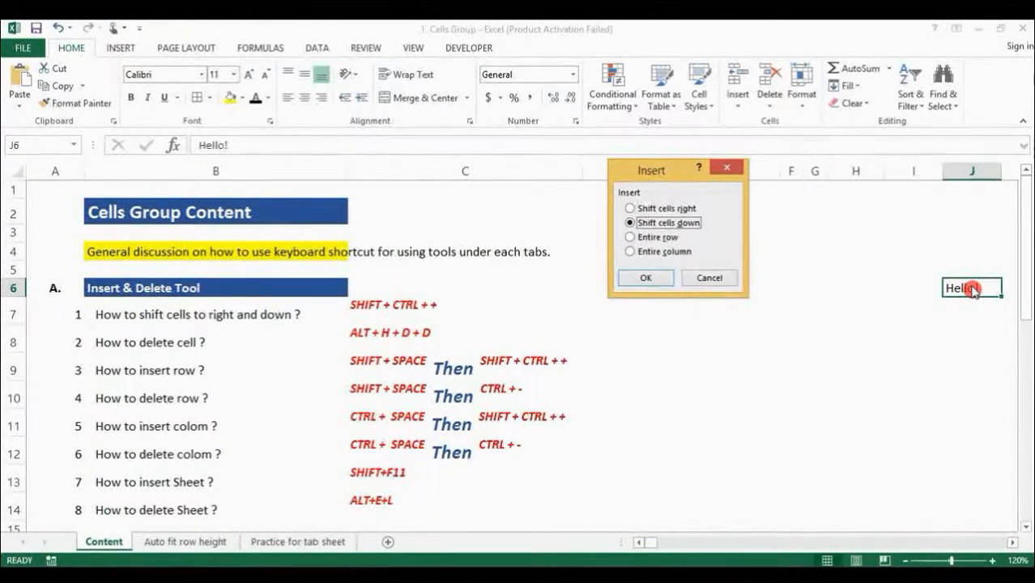
pyautogui.press('Return')
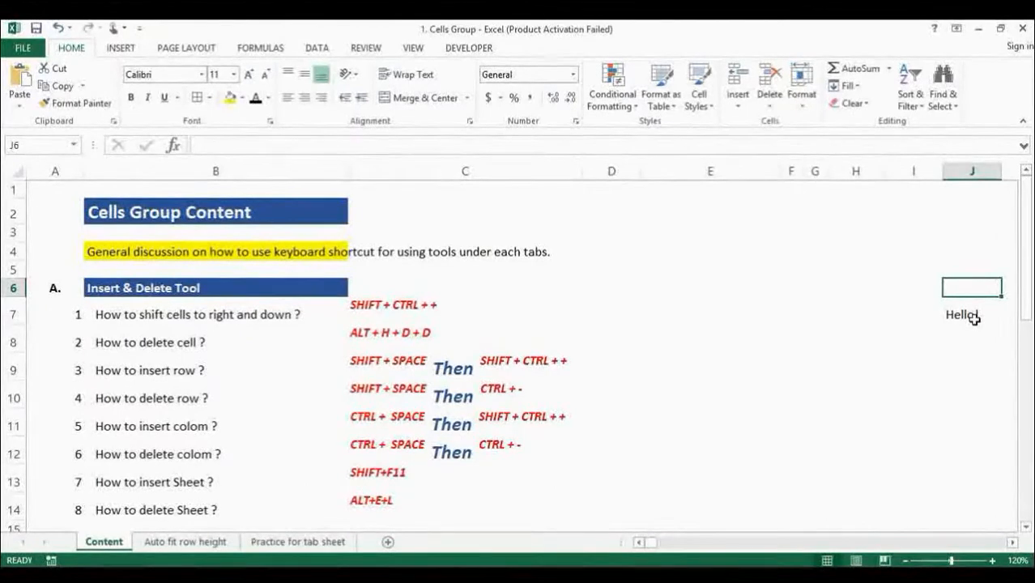
# Highlight the topic about shifting cells right and down in B7 with a yellow fill
pyautogui.click(210, 312)
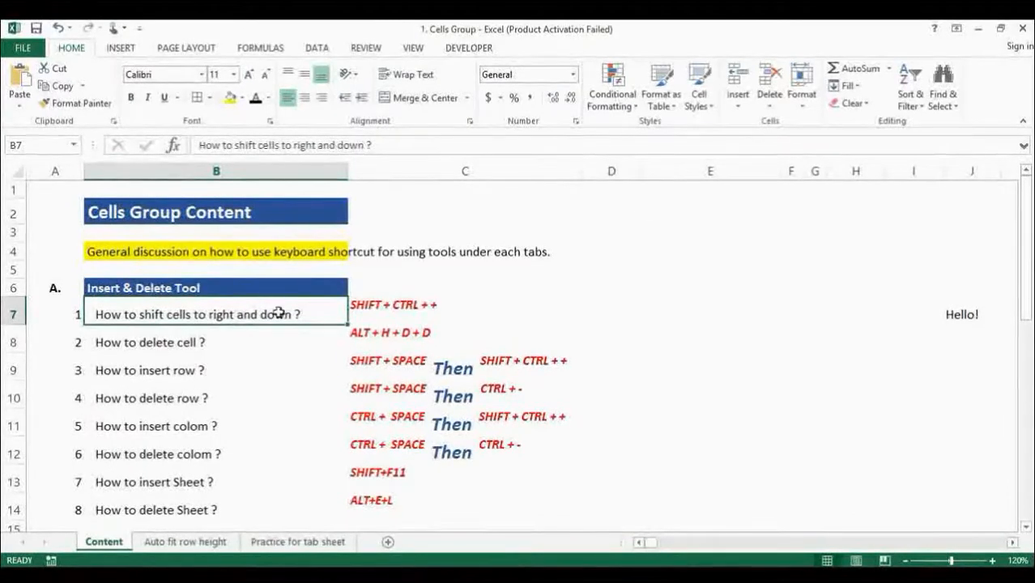
pyautogui.click(231, 98)
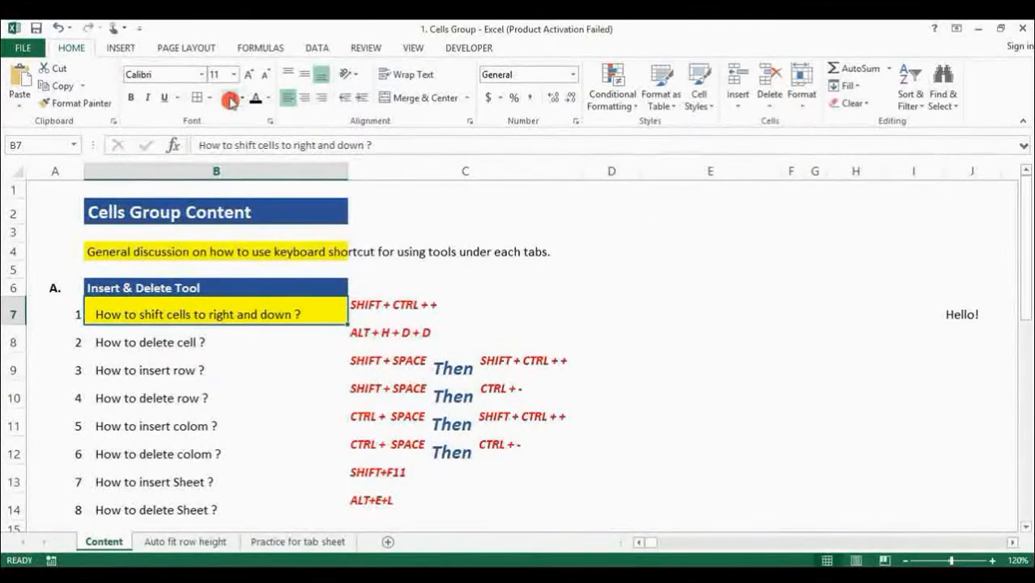
# Delete the "Hello!" cell J7 using the Shift cells left option
pyautogui.press('Down')
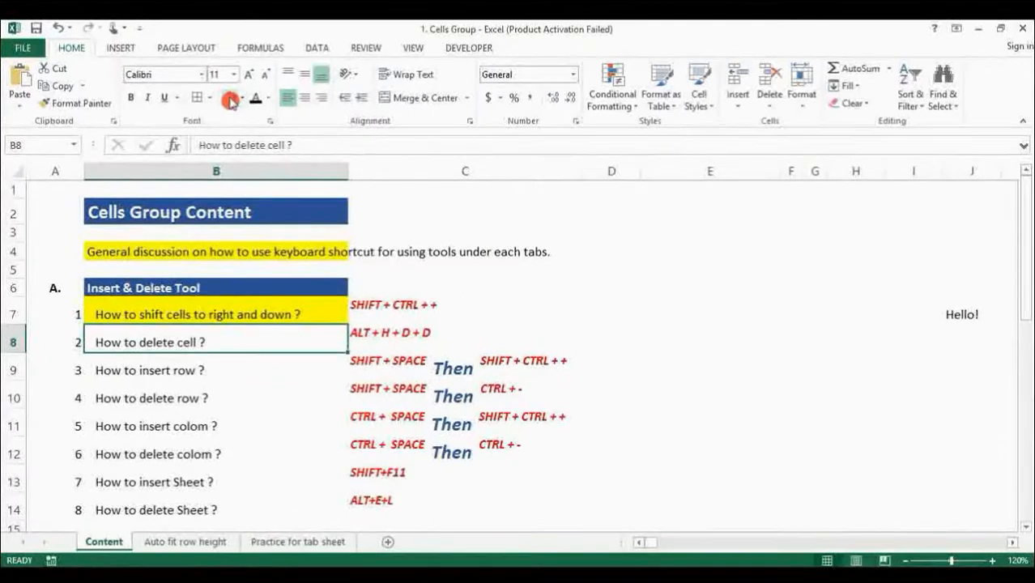
pyautogui.press('Right')
pyautogui.press('Right')
pyautogui.press('Right')
pyautogui.press('Right')
pyautogui.press('Right')
pyautogui.press('Right')
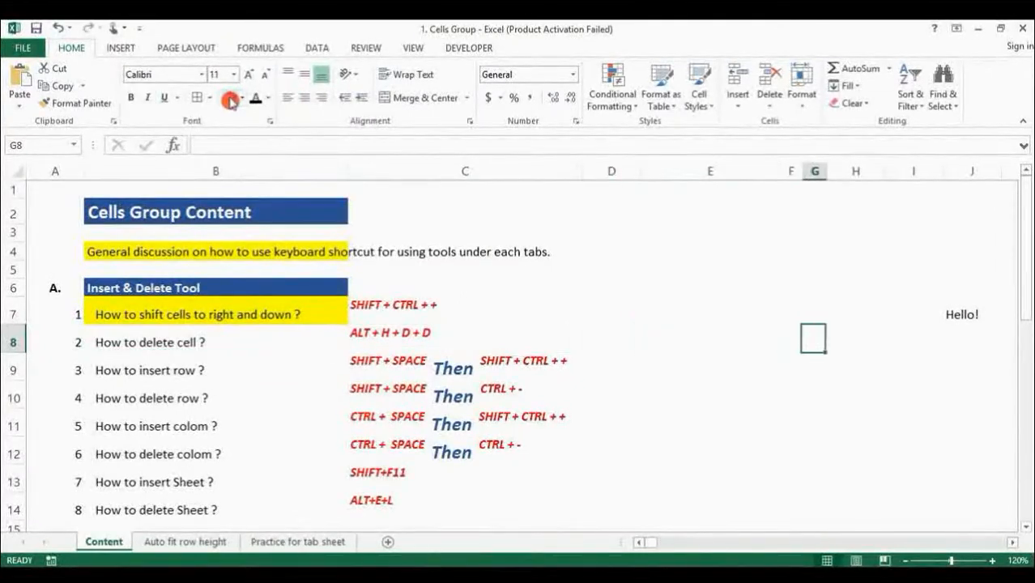
pyautogui.press('Up')
pyautogui.press('Right')
pyautogui.press('Right')
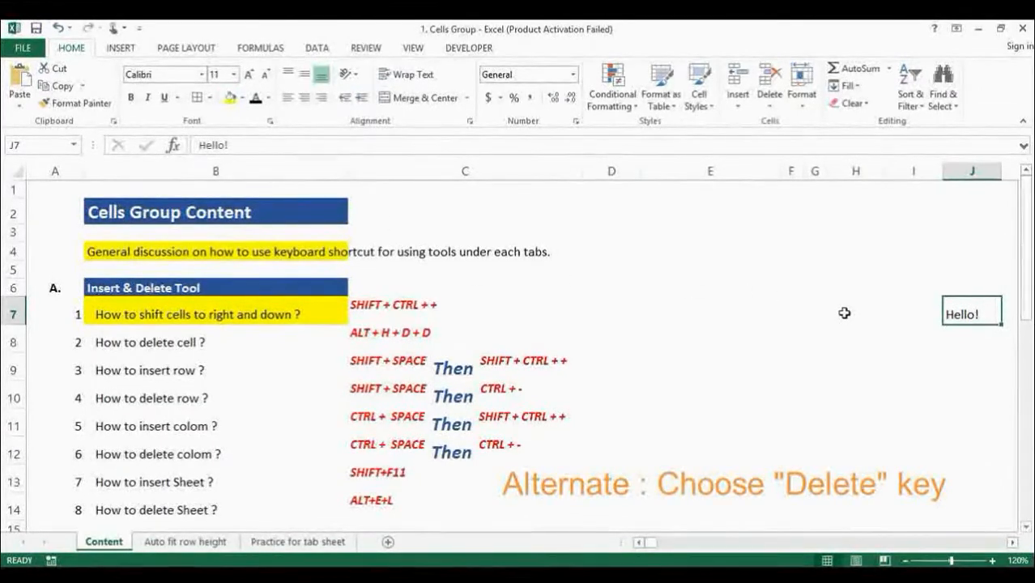
pyautogui.press('alt')
pyautogui.press('h')
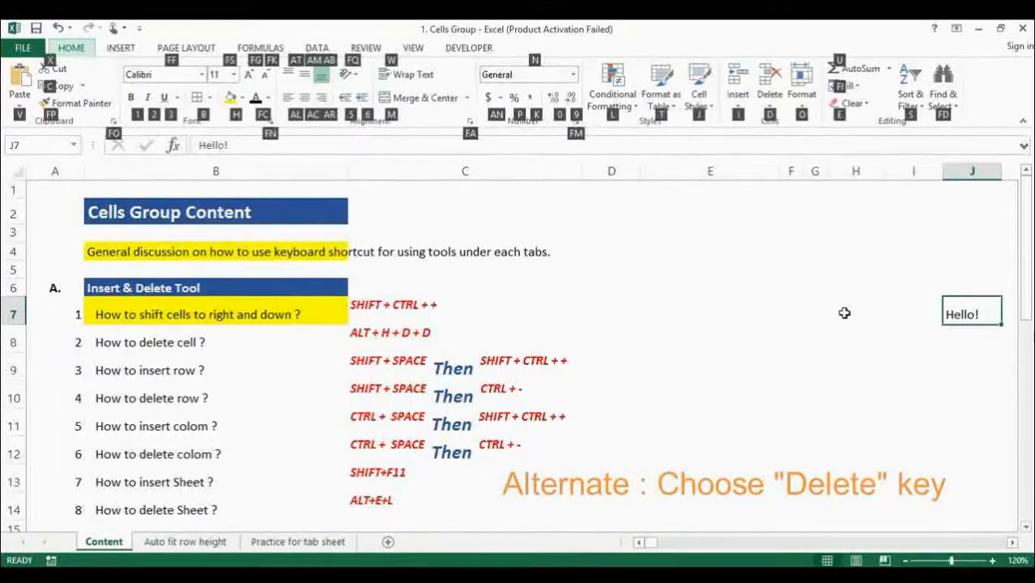
pyautogui.press('d')
pyautogui.press('d')
pyautogui.press('Down')
pyautogui.press('Up')
pyautogui.press('Down')
pyautogui.press('Up')
pyautogui.press('Down')
pyautogui.press('Up')
pyautogui.press('Down')
pyautogui.press('Up')
pyautogui.press('Down')
pyautogui.press('Up')
pyautogui.press('Down')
pyautogui.press('Up')
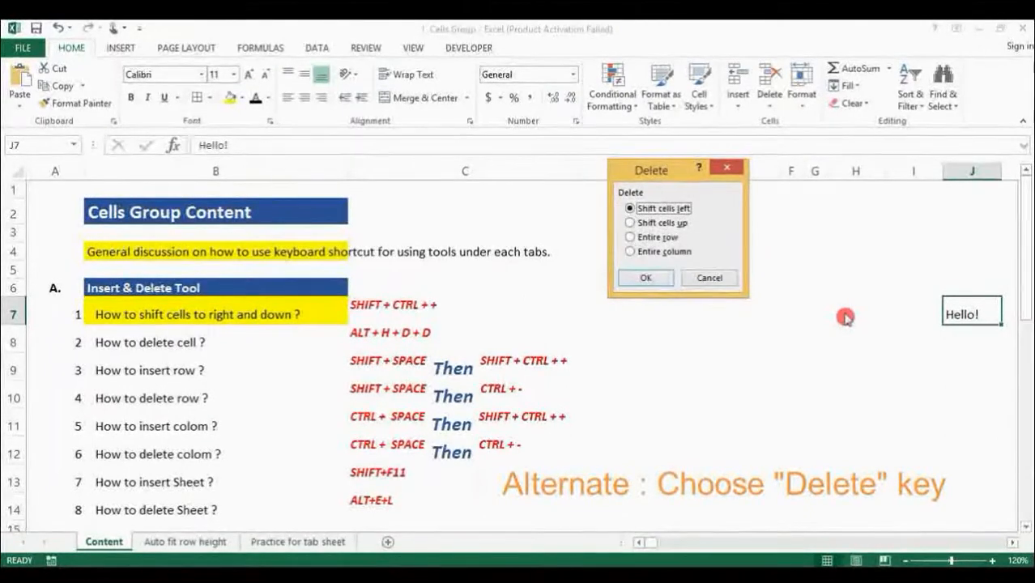
pyautogui.press('Return')
pyautogui.press('Right')
pyautogui.press('Left')
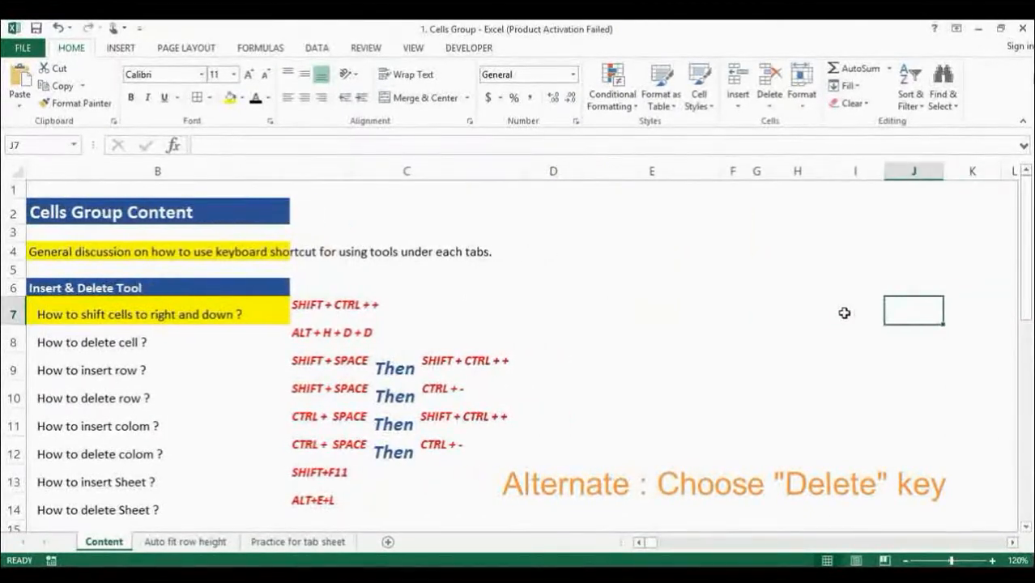
# Highlight the "How to delete cell ?" topic in B8 with a yellow fill
pyautogui.press('Left')
pyautogui.press('Home')
pyautogui.press('Down')
pyautogui.press('Right')
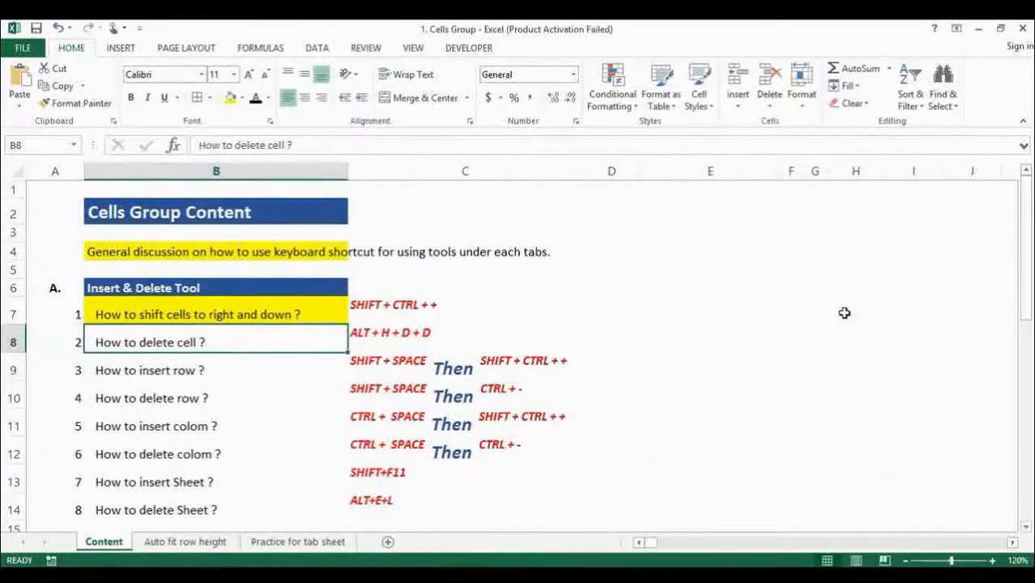
pyautogui.click(230, 98)
pyautogui.press('Down')
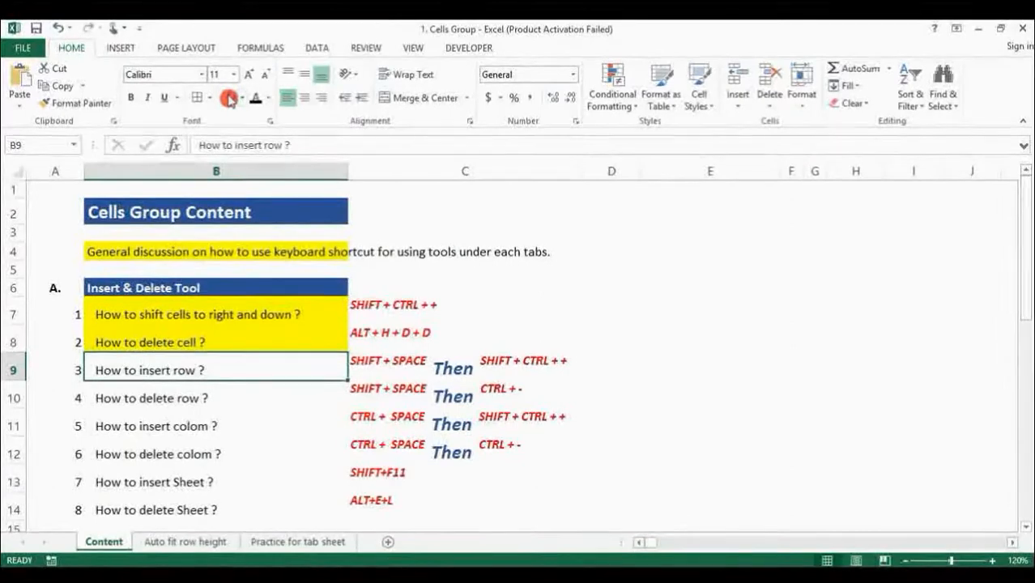
pyautogui.press('Down')
pyautogui.press('Up')
pyautogui.press('Up')
pyautogui.press('Down')
pyautogui.press('Down')
pyautogui.press('Up')
pyautogui.press('Down')
pyautogui.press('Up')
pyautogui.press('Down')
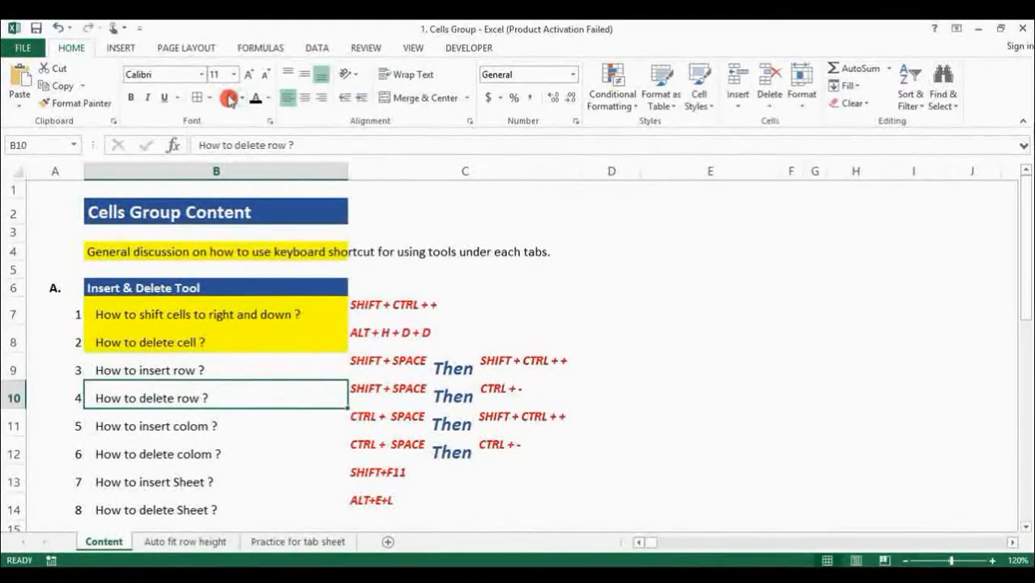
pyautogui.press('Up')
pyautogui.press('Left')
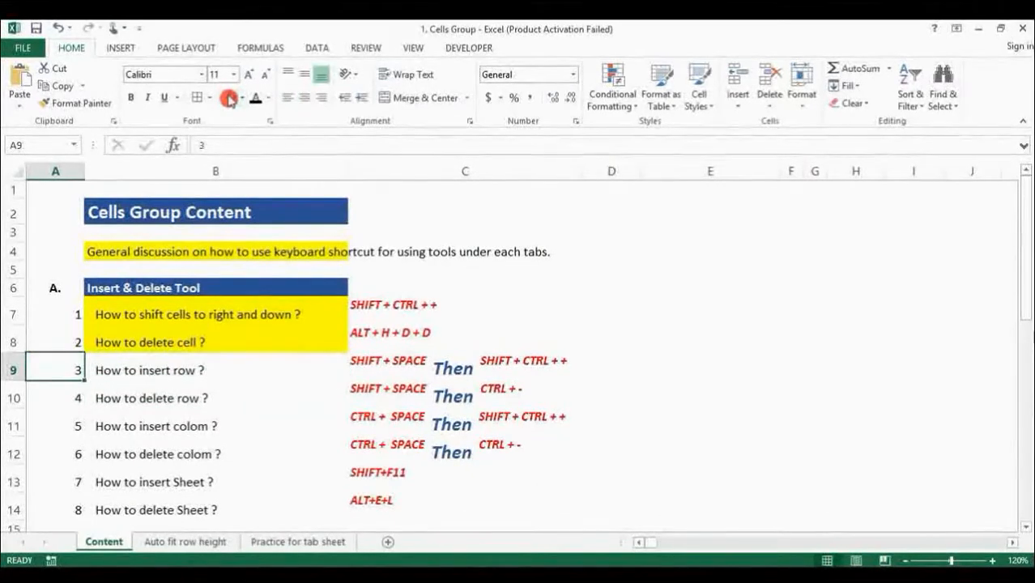
pyautogui.press('Up')
pyautogui.press('Down')
pyautogui.press('Up')
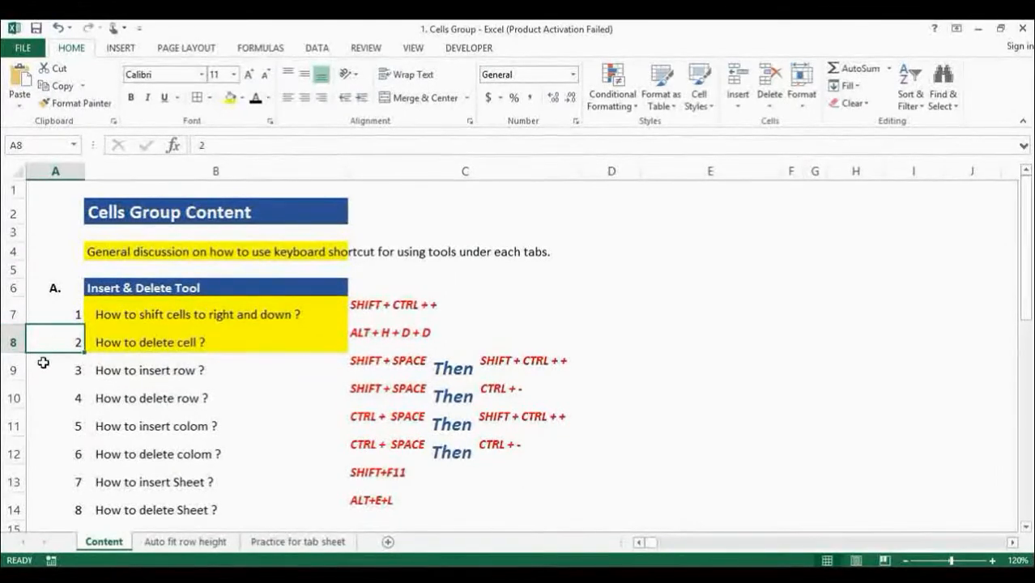
# Insert a blank row at row 9, above the "How to insert row ?" topic
pyautogui.click(43, 369)
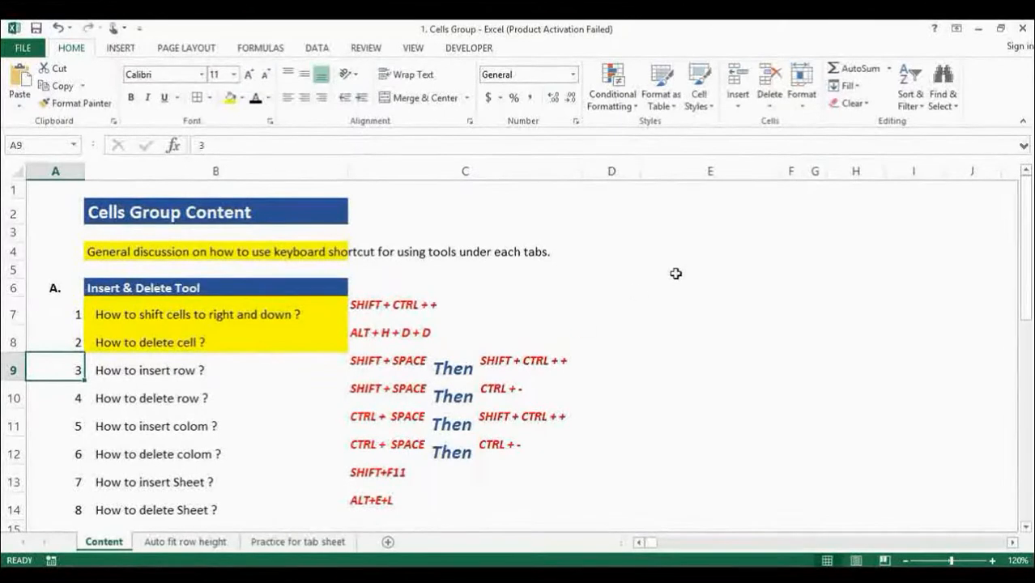
pyautogui.hotkey('shift', 'space')
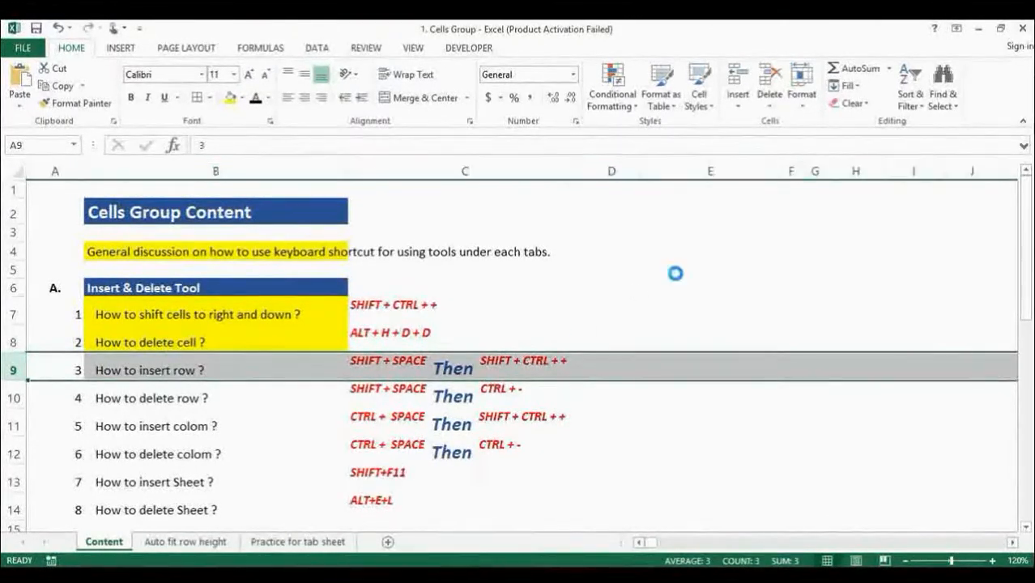
pyautogui.hotkey('ctrl', 'shift', '+')
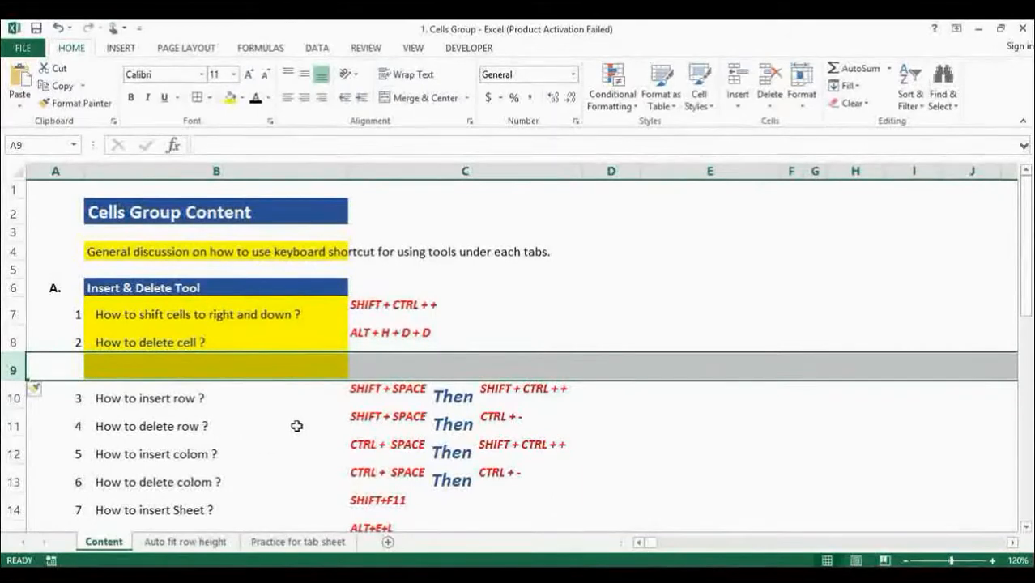
pyautogui.click(166, 446)
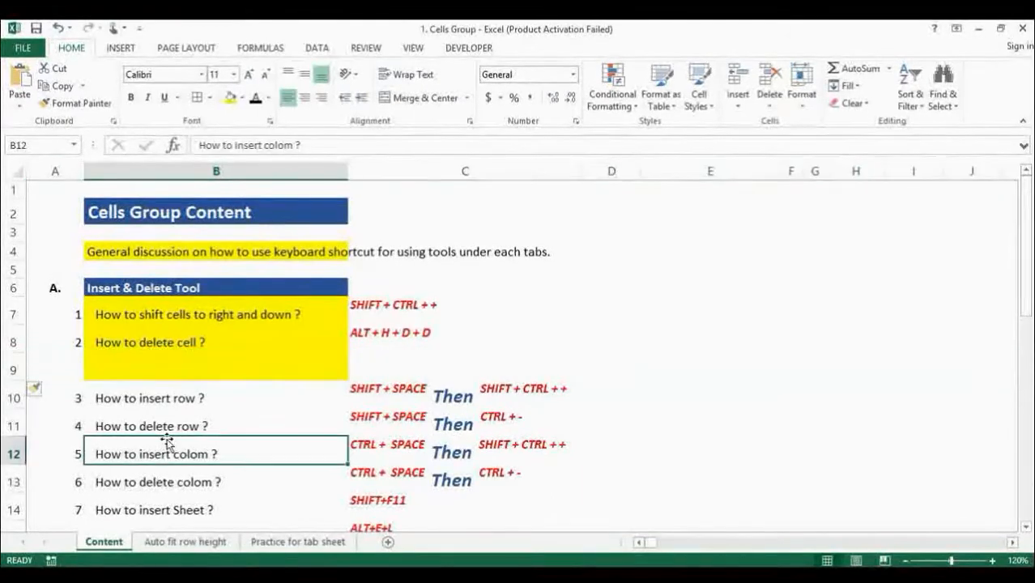
# Delete the blank row 9 above the "How to insert row ?" topic
pyautogui.click(214, 369)
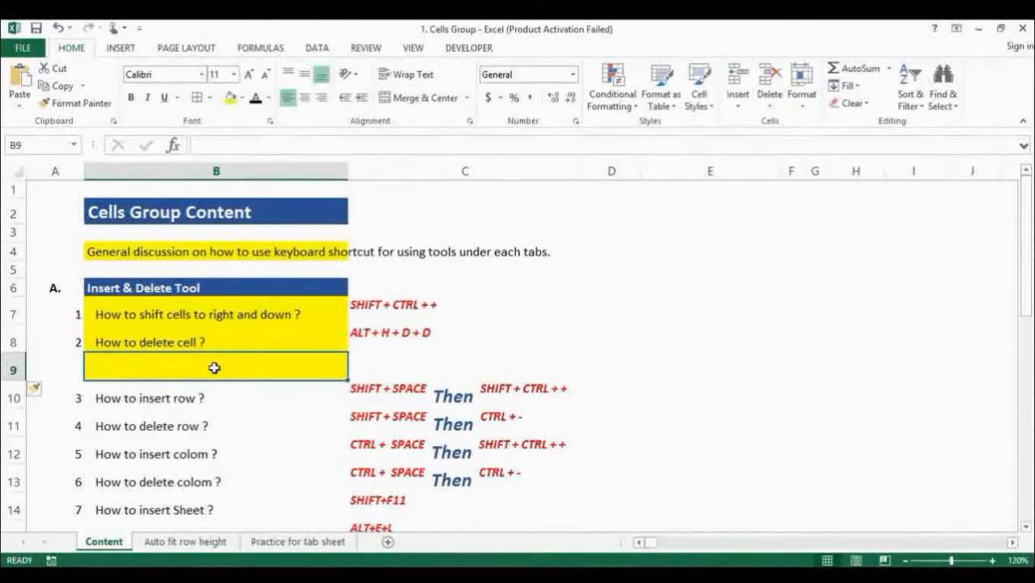
pyautogui.hotkey('shift', 'space')
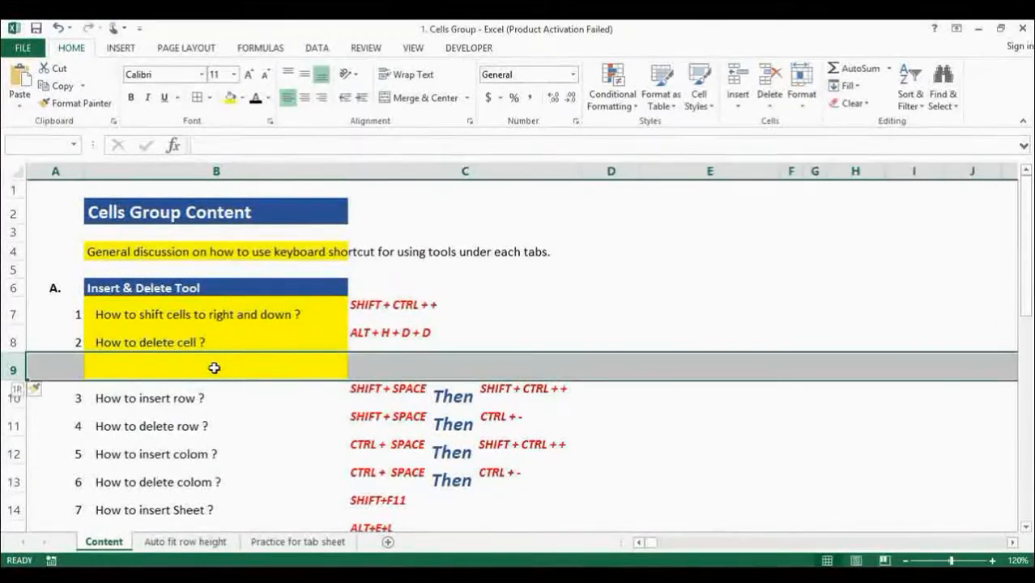
pyautogui.hotkey('ctrl', '-')
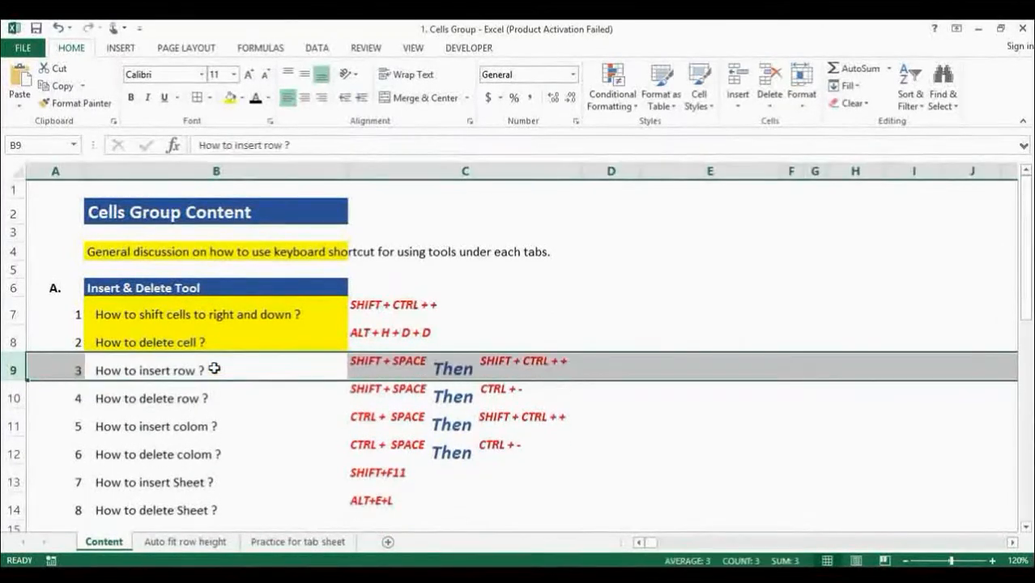
# Highlight the topics about inserting and deleting rows in B9:B10 with a yellow fill
pyautogui.click(214, 368)
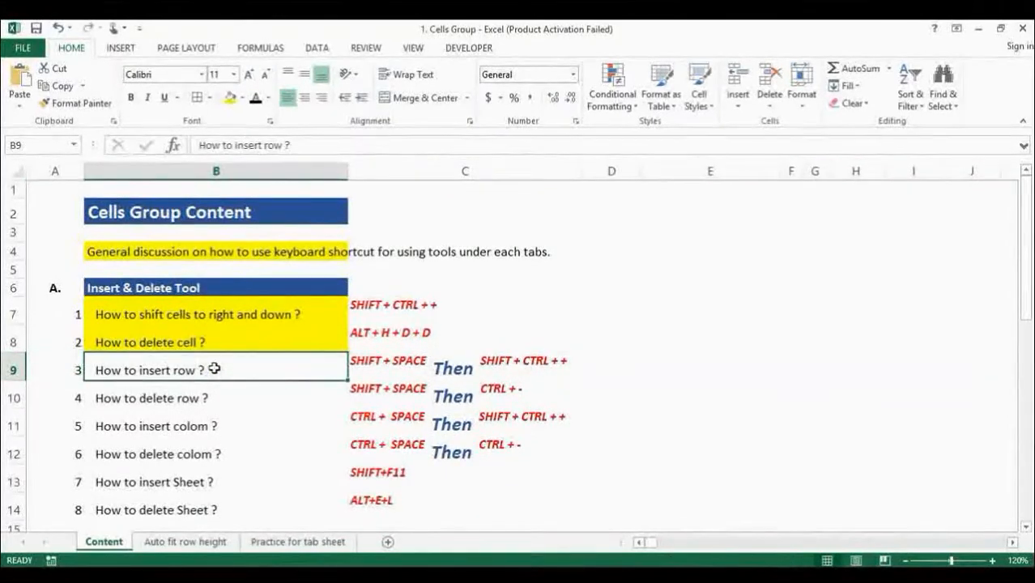
pyautogui.hotkey('shift', 'Down')
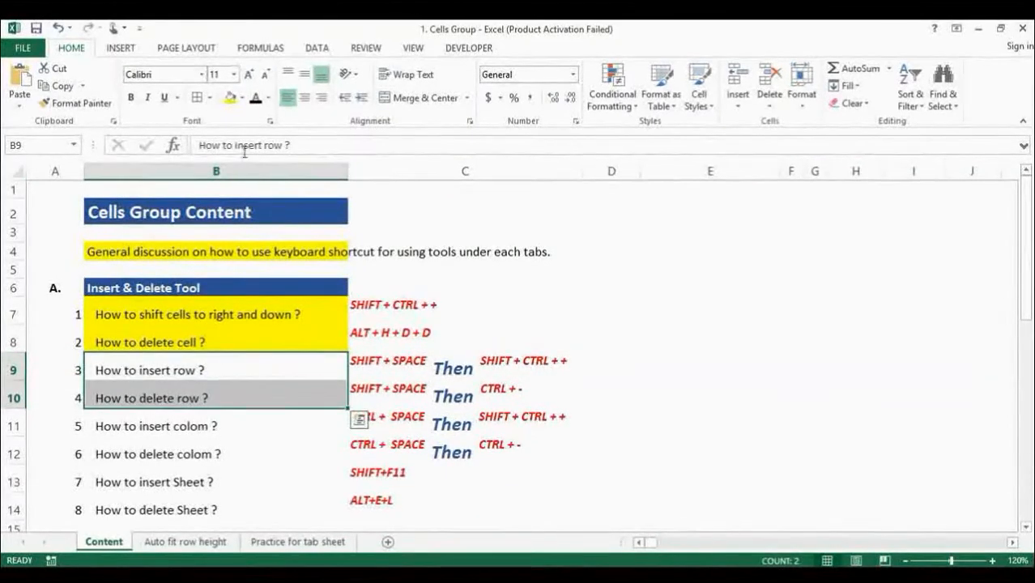
pyautogui.click(230, 98)
pyautogui.press('Down')
pyautogui.press('Down')
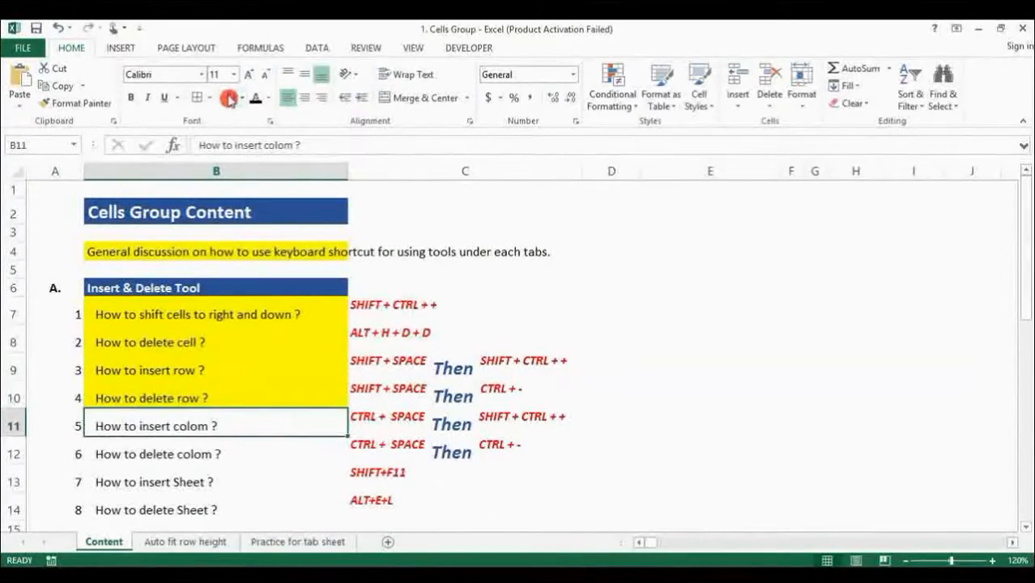
# Enter the sample texts "Hello", "hi" and "why" in cells H11, H12 and H13
pyautogui.press('Right')
pyautogui.press('Right')
pyautogui.press('Right')
pyautogui.press('Right')
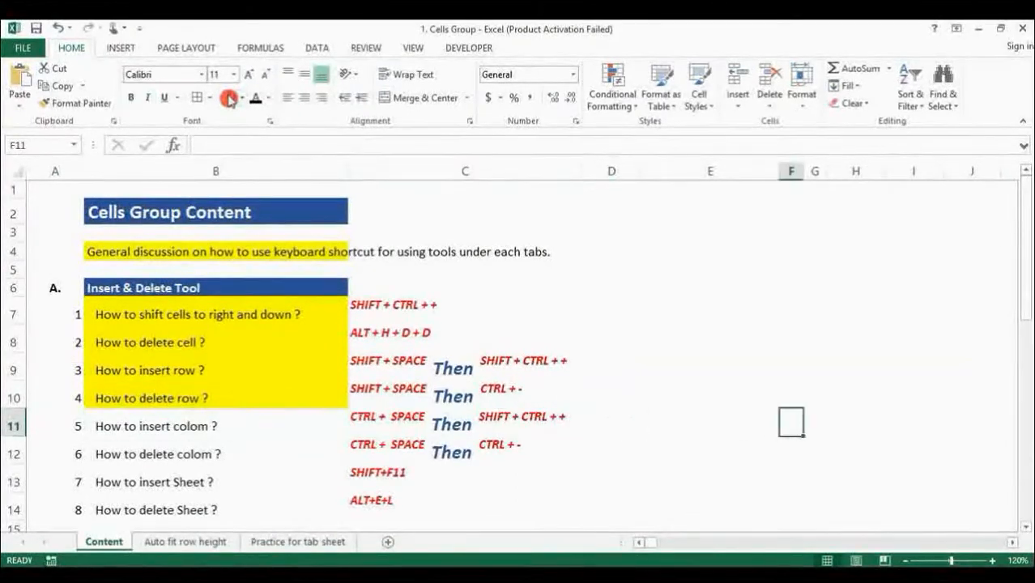
pyautogui.press('Left')
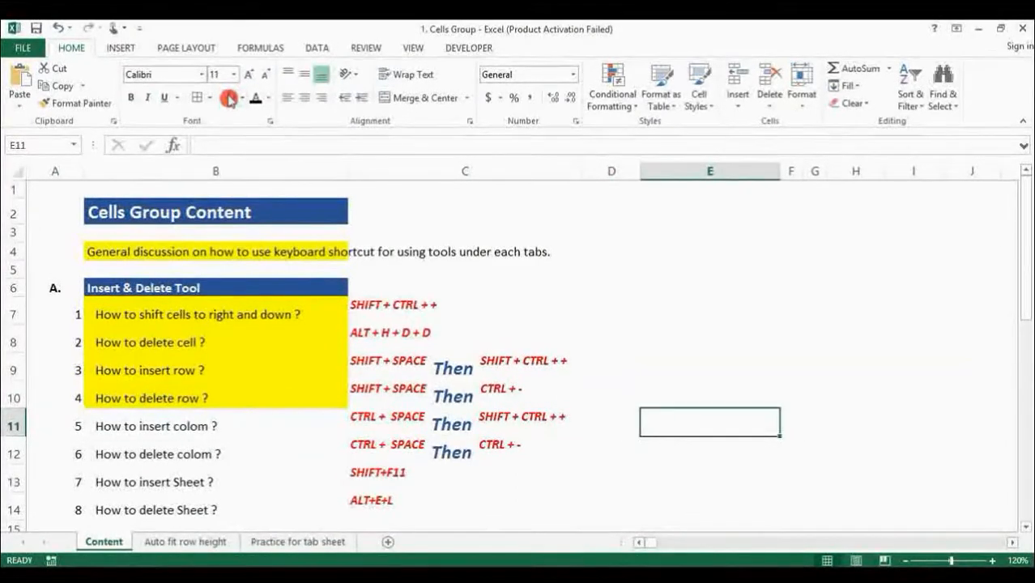
pyautogui.press('Right')
pyautogui.press('Right')
pyautogui.press('Right')
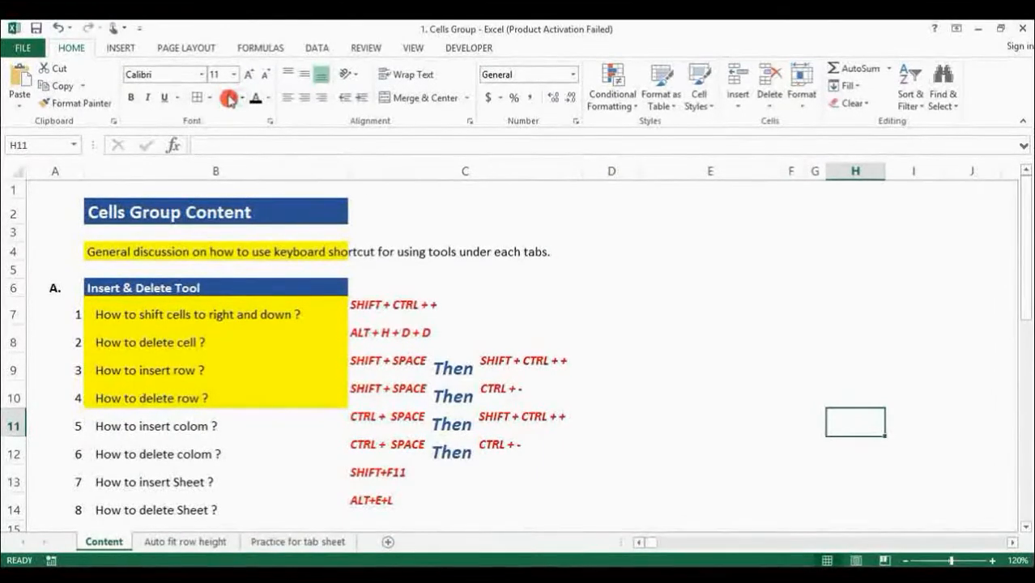
pyautogui.write('Hello')
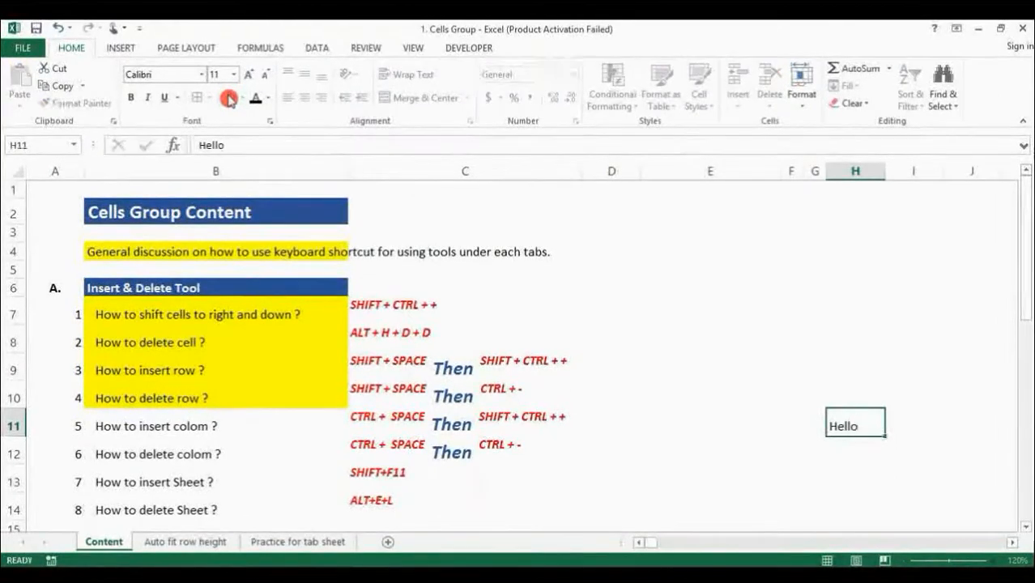
pyautogui.press('Return')
pyautogui.write('helloi')
pyautogui.press('Return')
pyautogui.write('why')
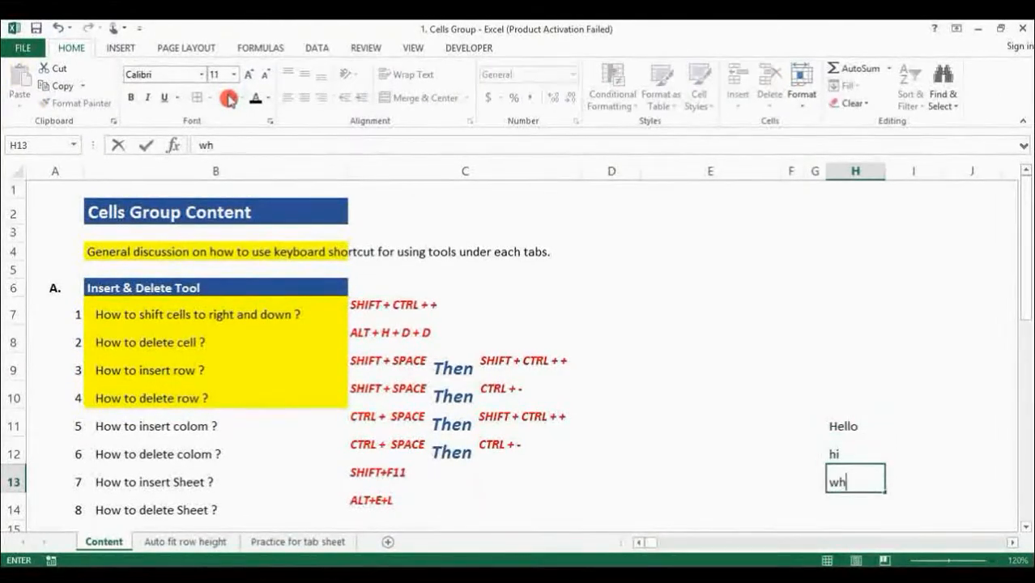
pyautogui.press('Return')
# Insert a blank column at column H, shifting the sample texts into column I
pyautogui.press('Up')
pyautogui.press('Up')
pyautogui.press('Up')
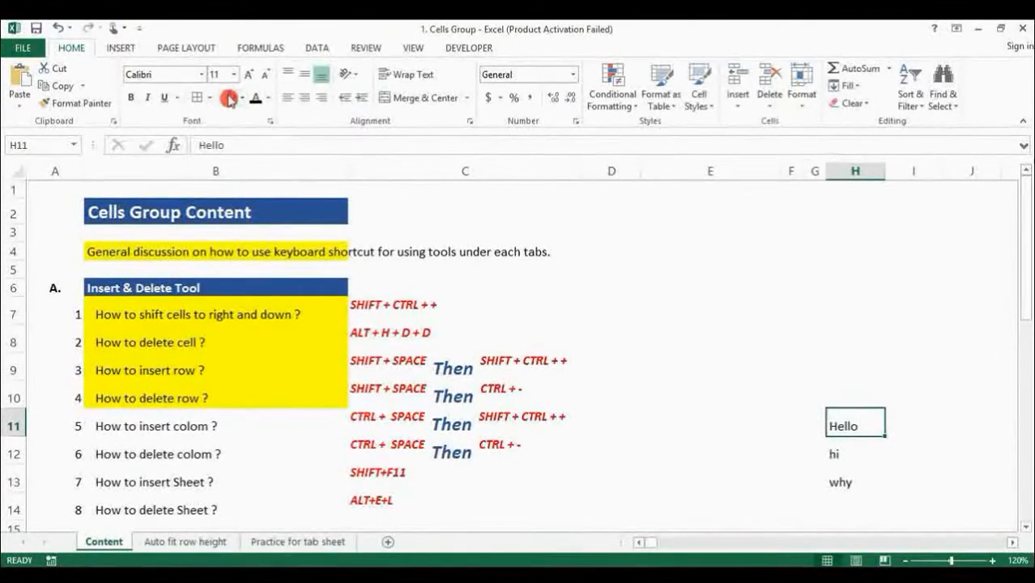
pyautogui.press('Down')
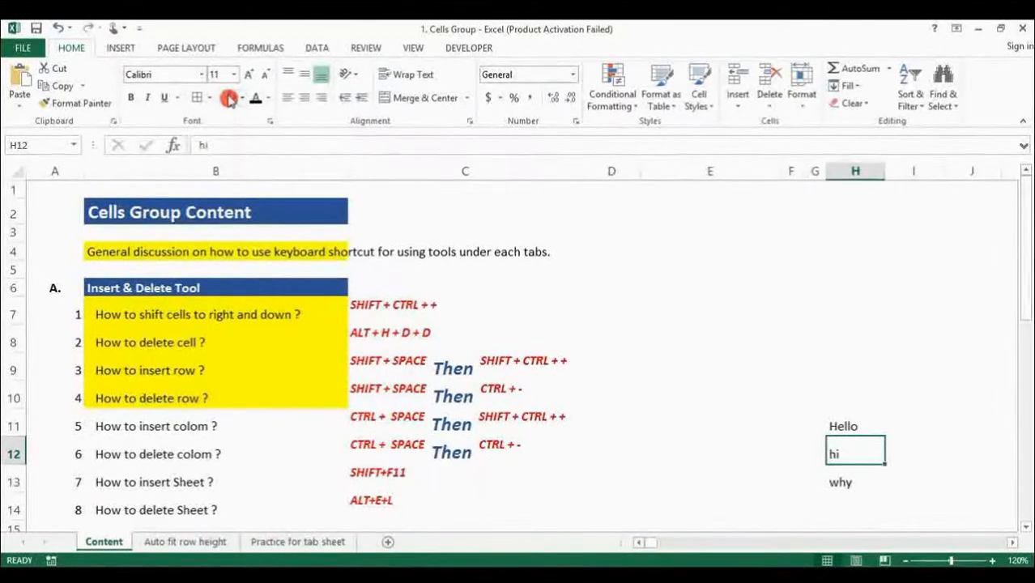
pyautogui.hotkey('ctrl', 'space')
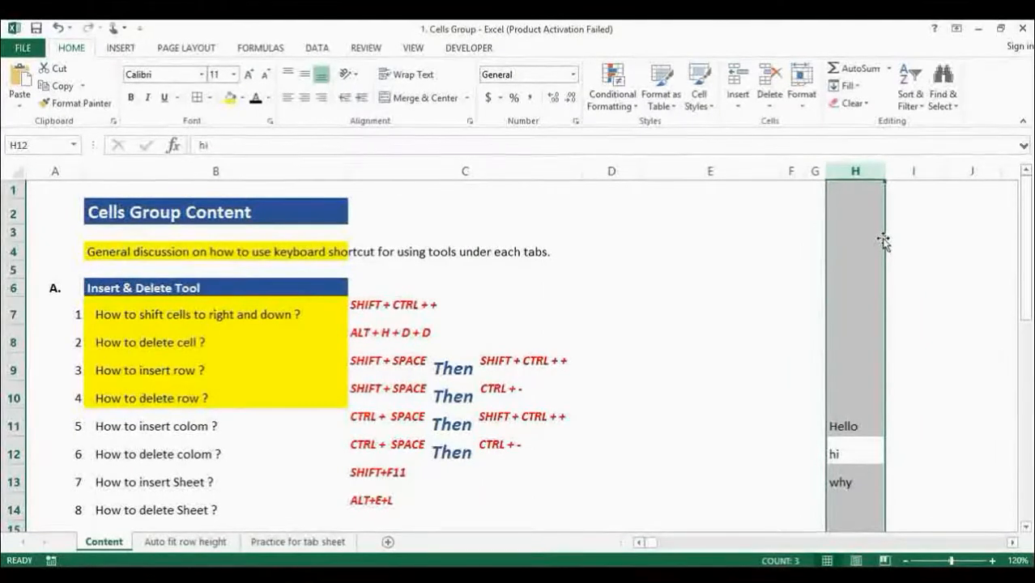
pyautogui.hotkey('ctrl', 'shift', '+')
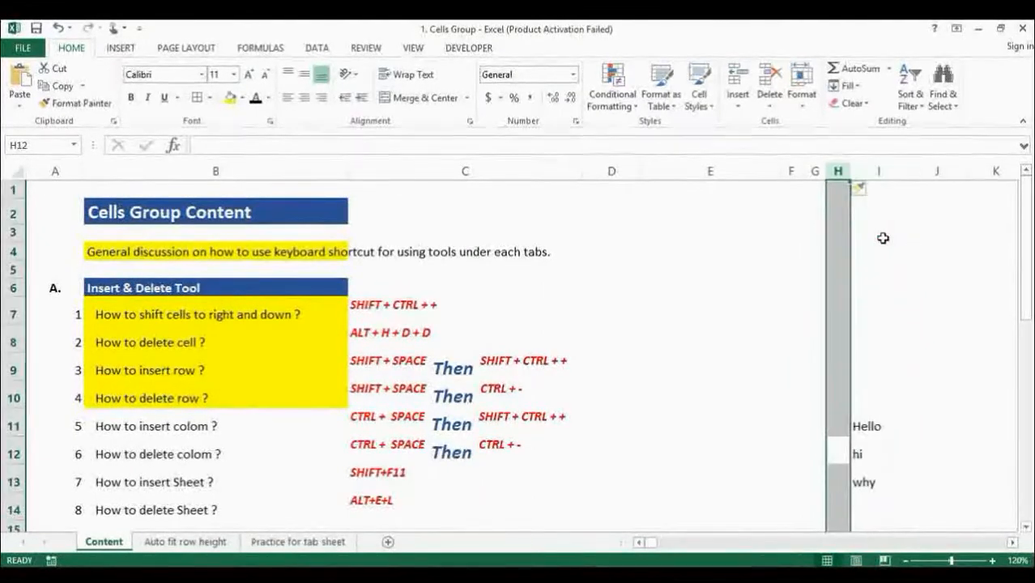
pyautogui.press('Down')
pyautogui.press('Up')
pyautogui.press('Up')
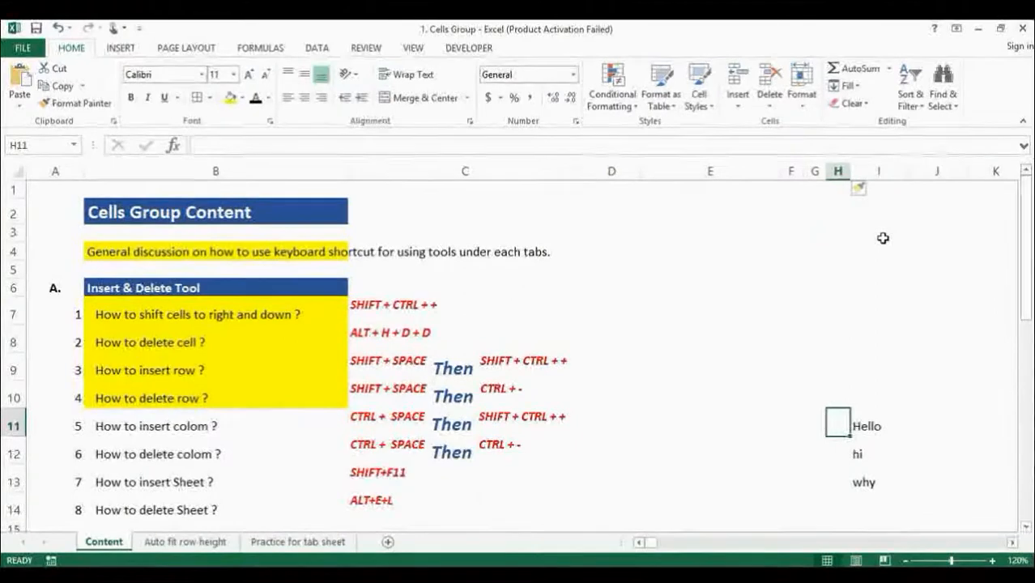
pyautogui.press('Right')
pyautogui.press('Down')
pyautogui.press('Up')
pyautogui.press('Left')
pyautogui.press('Right')
pyautogui.press('Down')
pyautogui.press('Up')
pyautogui.press('Up')
pyautogui.press('Up')
pyautogui.press('Down')
pyautogui.press('Down')
pyautogui.press('Down')
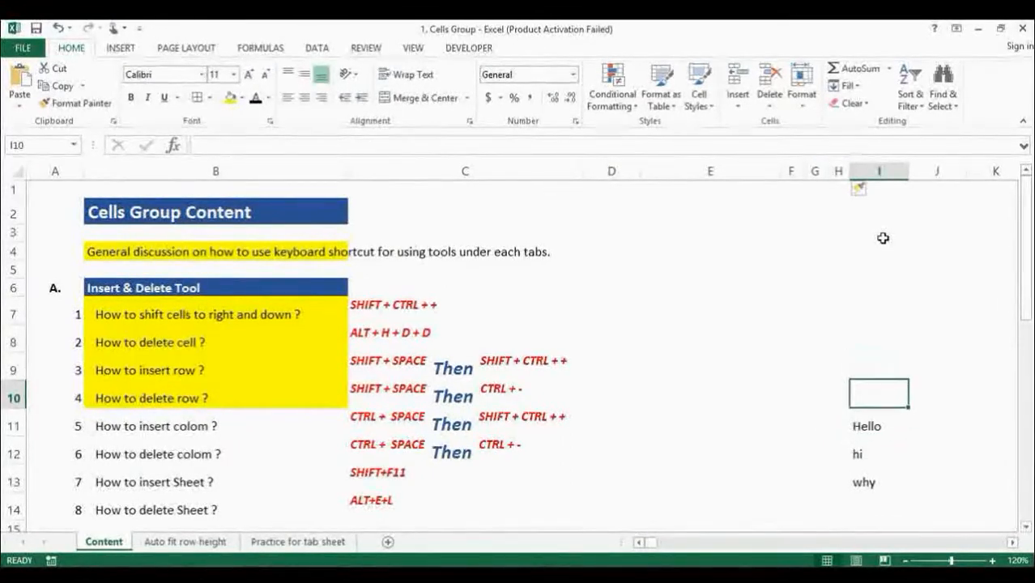
pyautogui.press('Up')
pyautogui.press('Down')
pyautogui.press('Up')
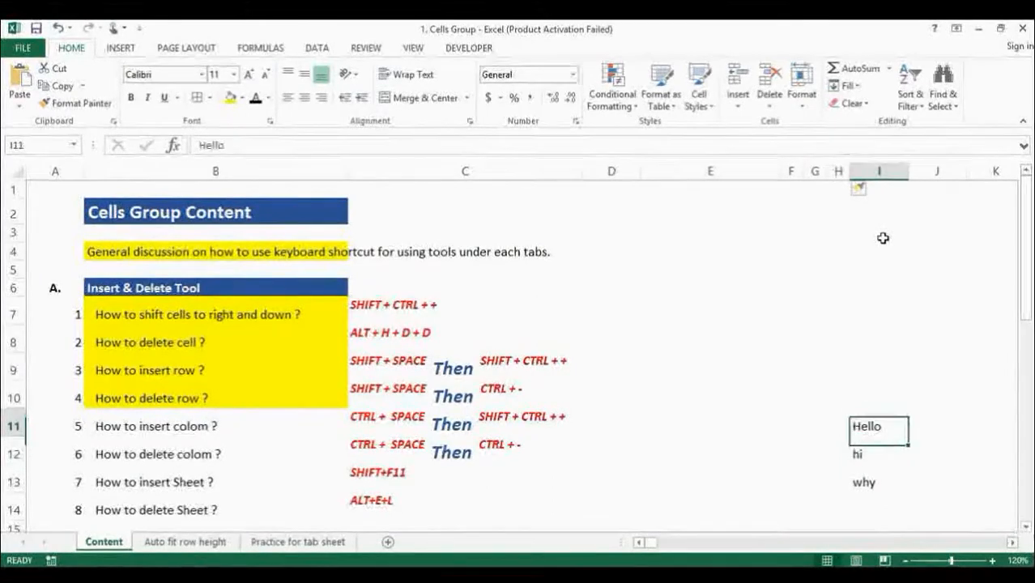
pyautogui.press('Left')
pyautogui.press('Right')
pyautogui.press('Down')
pyautogui.press('Down')
pyautogui.press('Up')
pyautogui.press('Up')
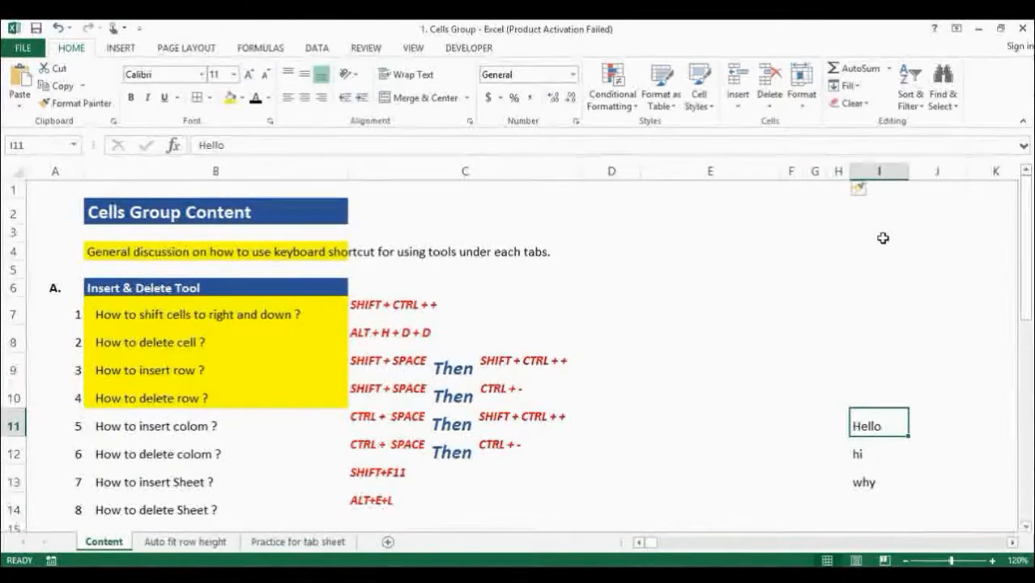
# Delete the entire column I containing the "Hello", "hi" and "why" entries
pyautogui.hotkey('ctrl', 'space')
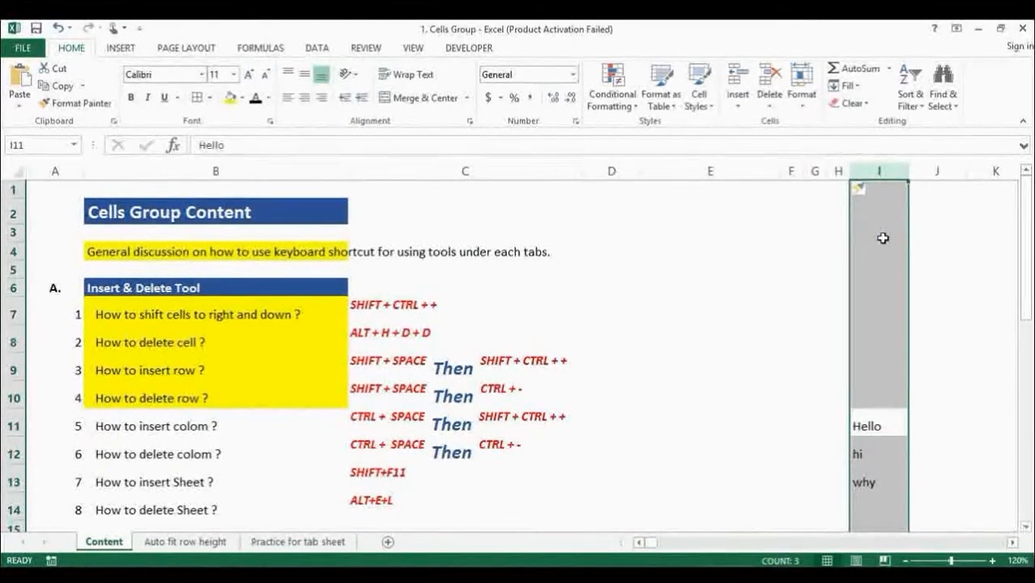
pyautogui.hotkey('ctrl', '-')
pyautogui.press('Down')
pyautogui.press('Up')
pyautogui.press('Left')
pyautogui.press('Right')
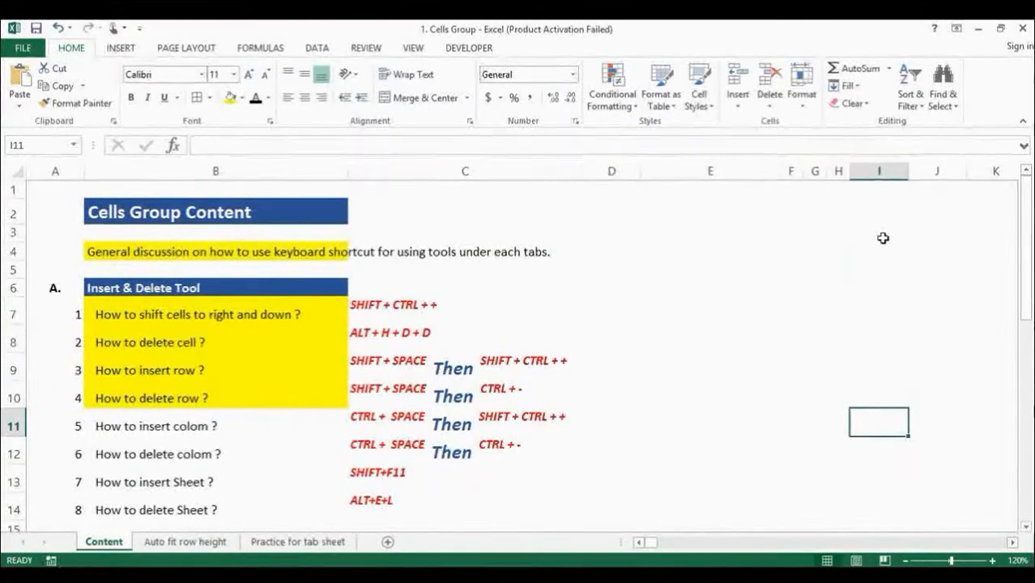
# Highlight the topics about inserting and deleting columns in B11:B12 with a yellow fill
pyautogui.press('Left')
pyautogui.press('Left')
pyautogui.press('Left')
pyautogui.press('Left')
pyautogui.press('Left')
pyautogui.press('Left')
pyautogui.press('Left')
pyautogui.press('Left')
pyautogui.press('Right')
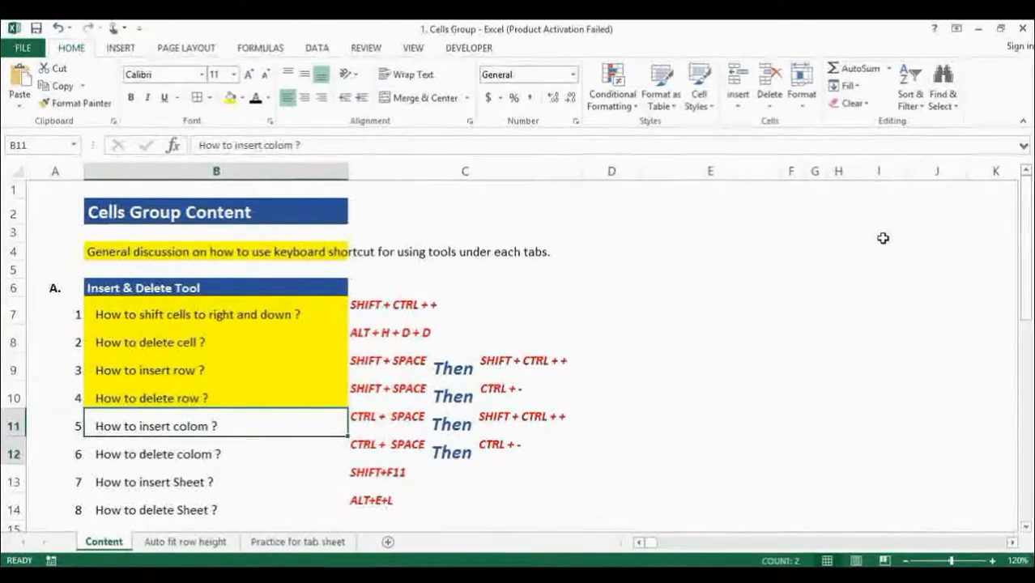
pyautogui.hotkey('shift', 'Down')
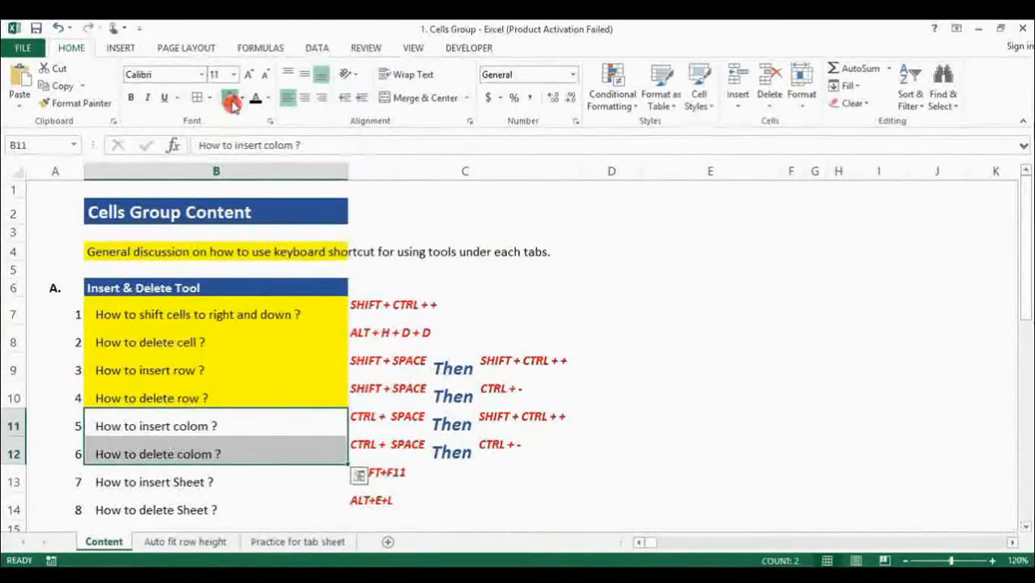
pyautogui.click(232, 99)
pyautogui.press('Down')
pyautogui.press('Down')
pyautogui.press('Down')
pyautogui.press('Up')
# View the "Auto fit row height" and "Practice for tab sheet" worksheets and return to the Content sheet
pyautogui.click(175, 540)
pyautogui.click(289, 544)
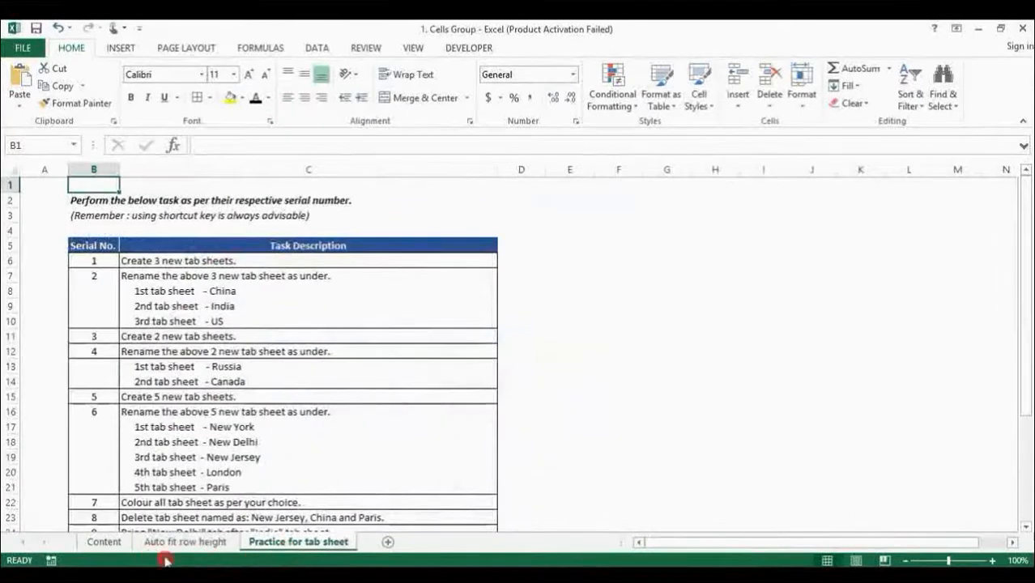
pyautogui.click(104, 542)
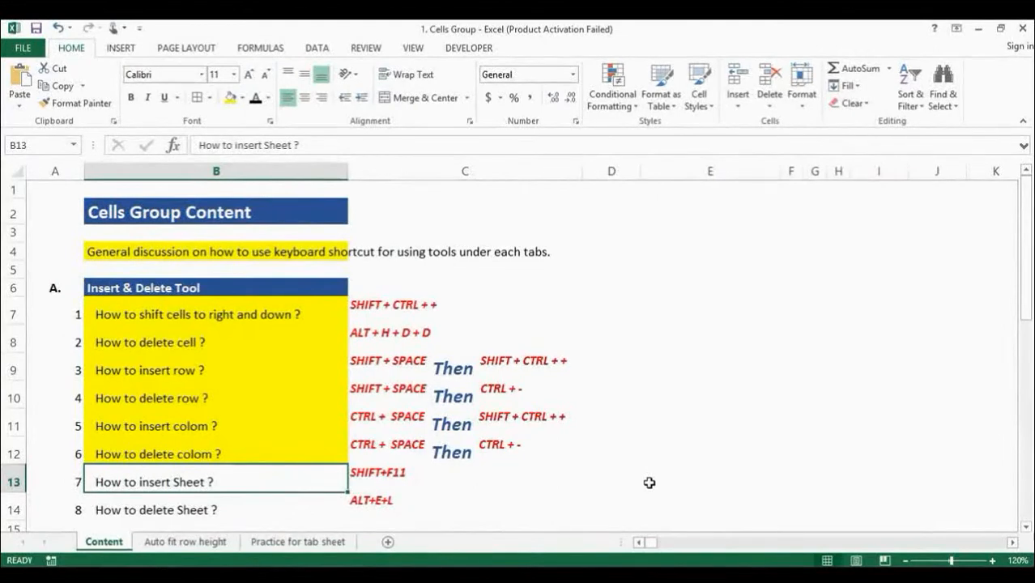
# Insert a new blank worksheet before the Content sheet and go back to Content
pyautogui.hotkey('shift', 'F11')
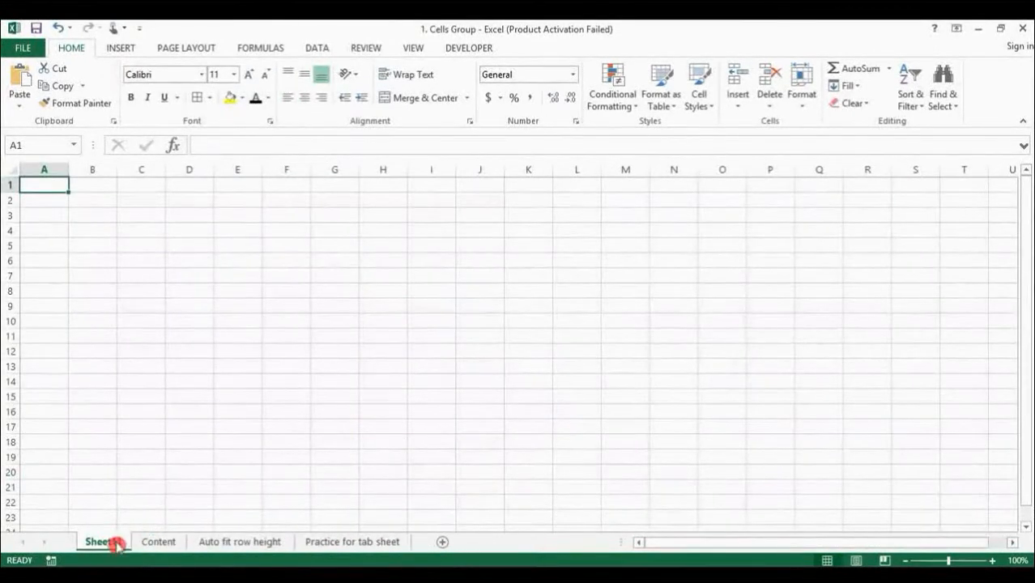
pyautogui.click(159, 542)
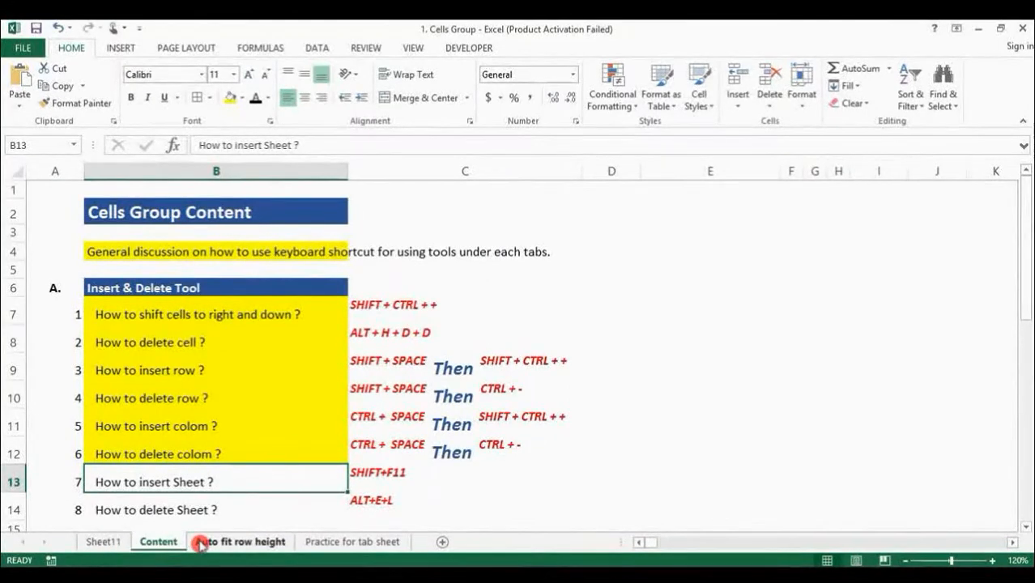
# Delete the blank worksheet Sheet11 from the workbook
pyautogui.click(112, 543)
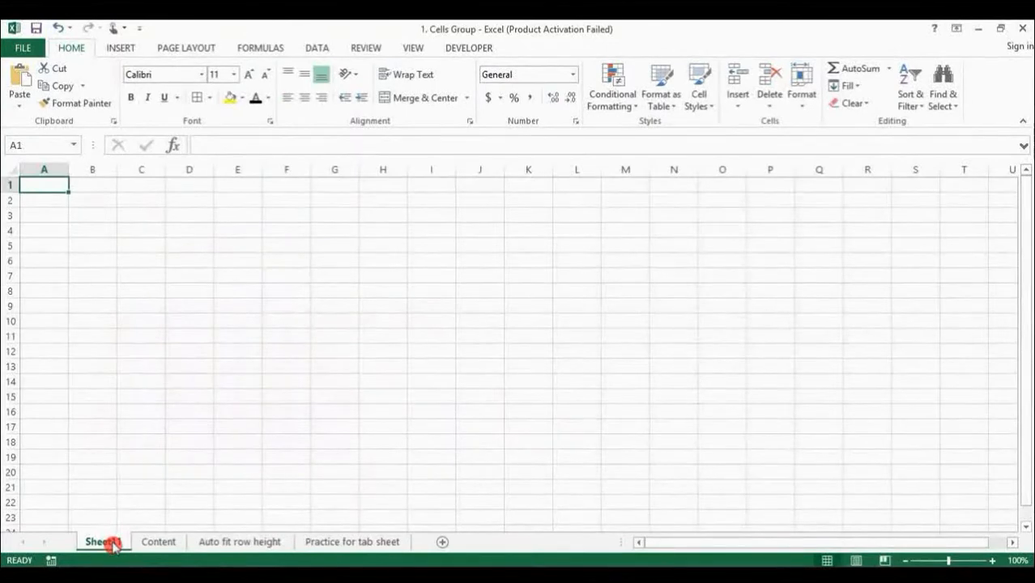
pyautogui.press('alt')
pyautogui.press('e')
pyautogui.press('l')
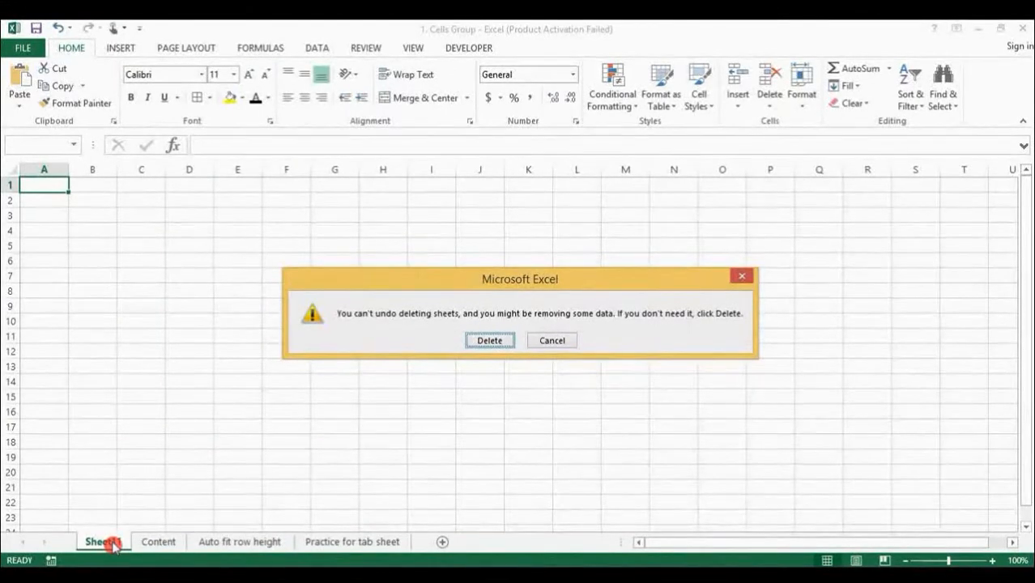
pyautogui.press('Return')
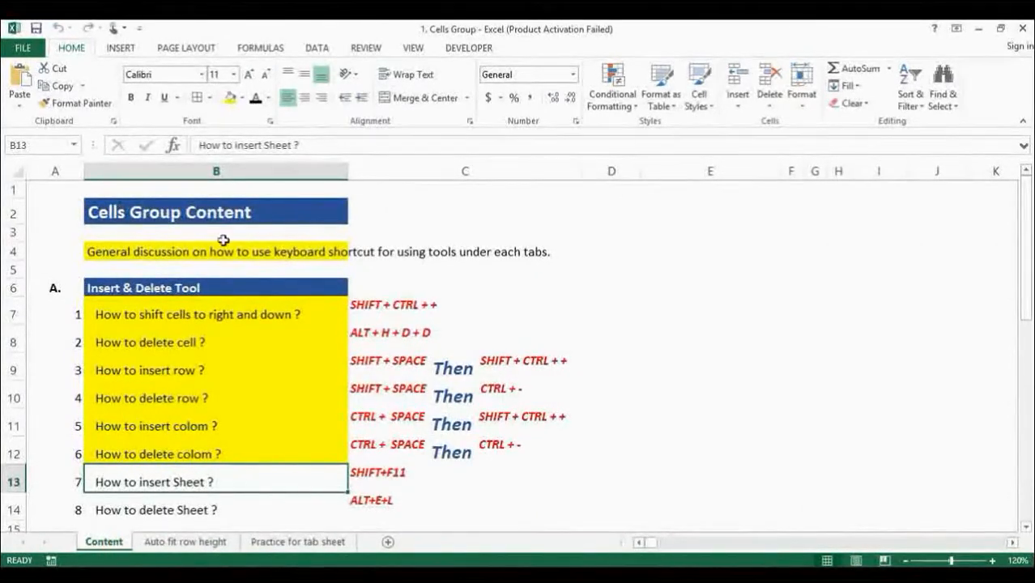
# Highlight the topics about inserting and deleting sheets in B13:B14 with a yellow fill
pyautogui.press('Down')
pyautogui.press('Up')
pyautogui.hotkey('shift', 'Down')
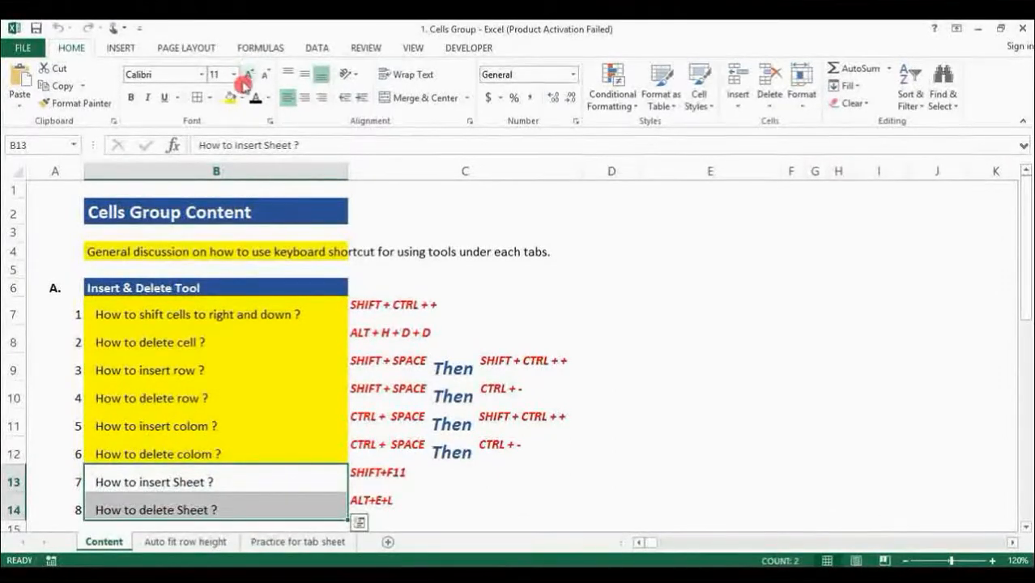